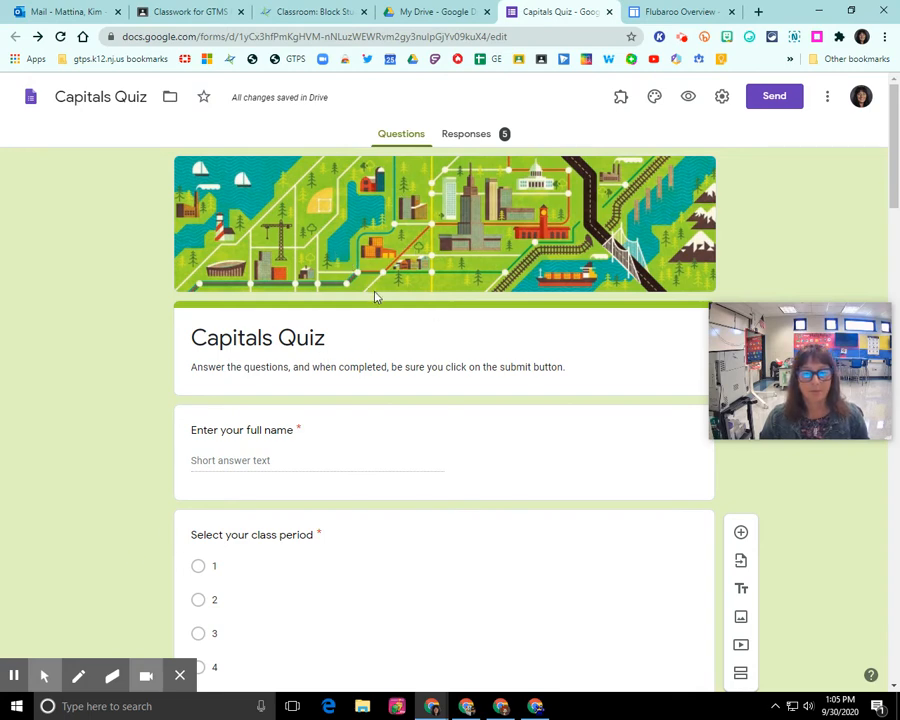
# Step: Review the Capitals Quiz questions from the full-name field down to the Texas capital question
pyautogui.scroll(-3, 344, 470)
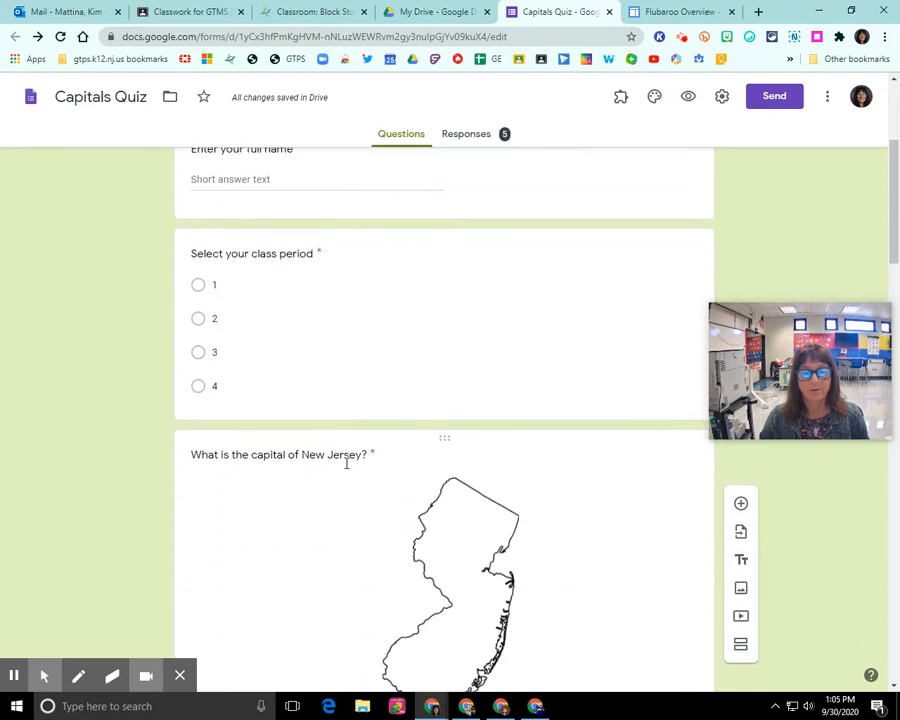
pyautogui.scroll(-6, 346, 465)
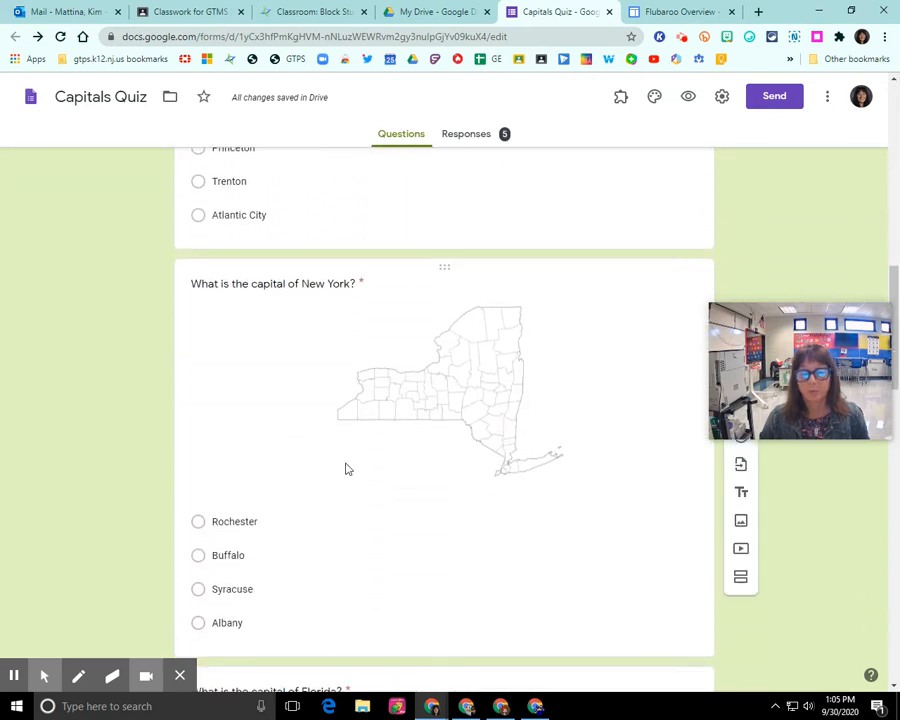
pyautogui.scroll(-10, 346, 468)
pyautogui.scroll(-5, 346, 469)
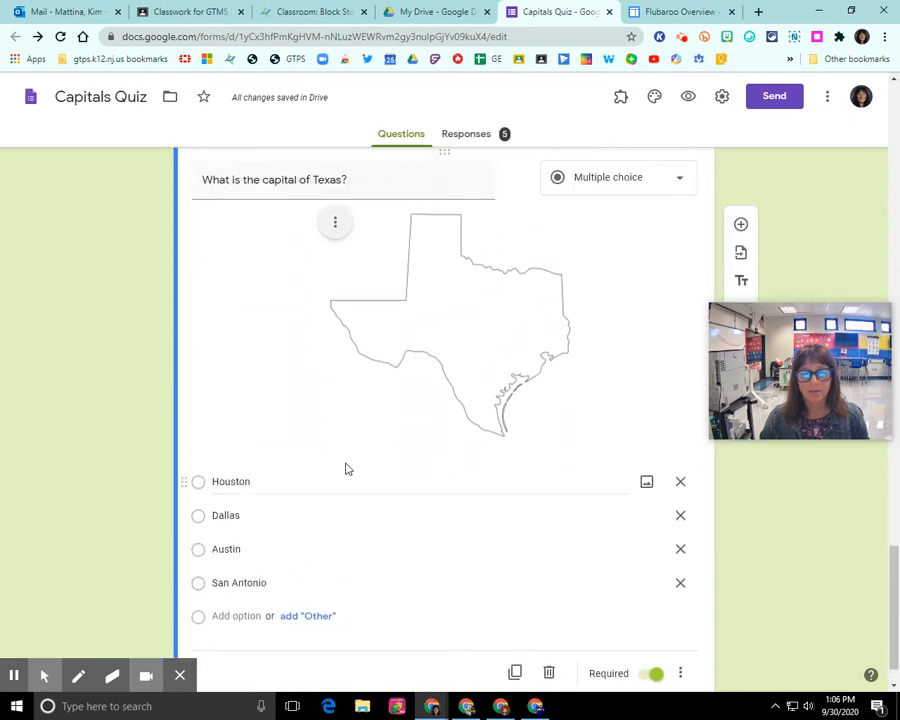
pyautogui.scroll(20, 346, 468)
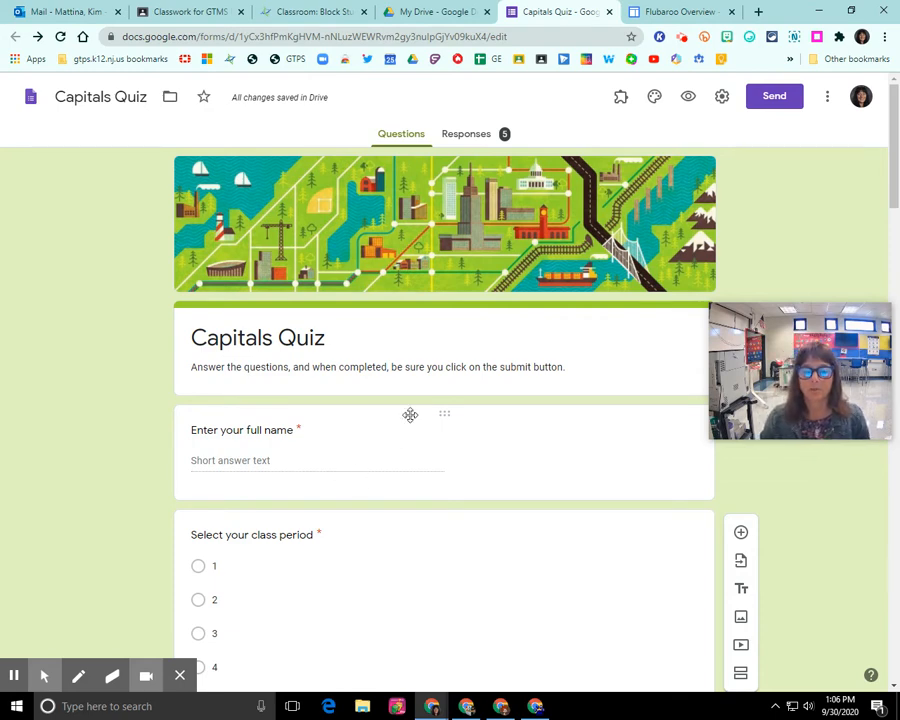
# Step: Create a new spreadsheet named Capitals Quiz (Responses) from the quiz's collected responses
pyautogui.click(469, 134)
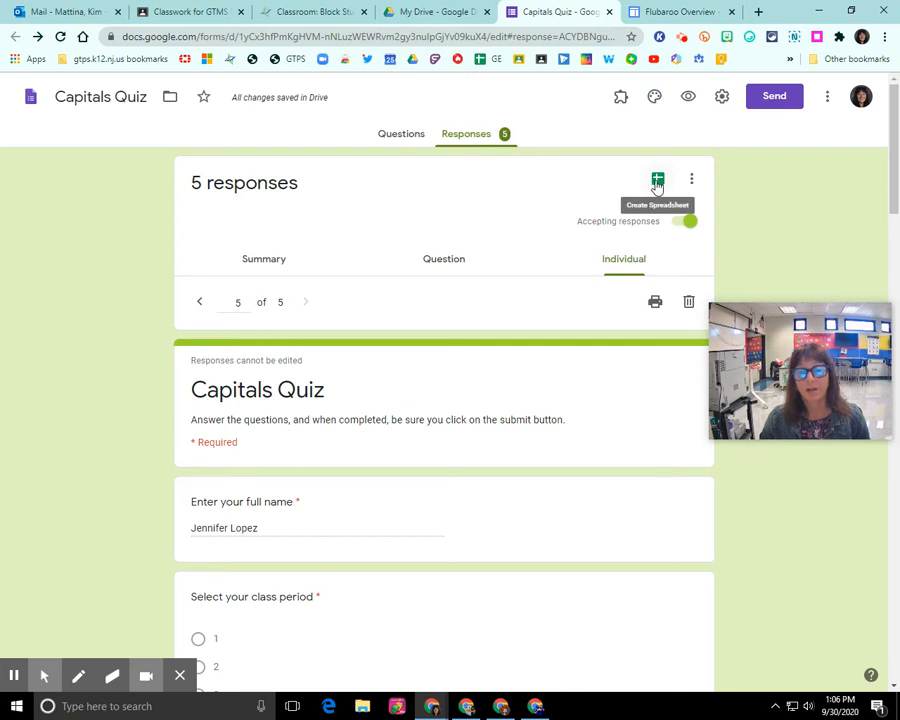
pyautogui.click(657, 182)
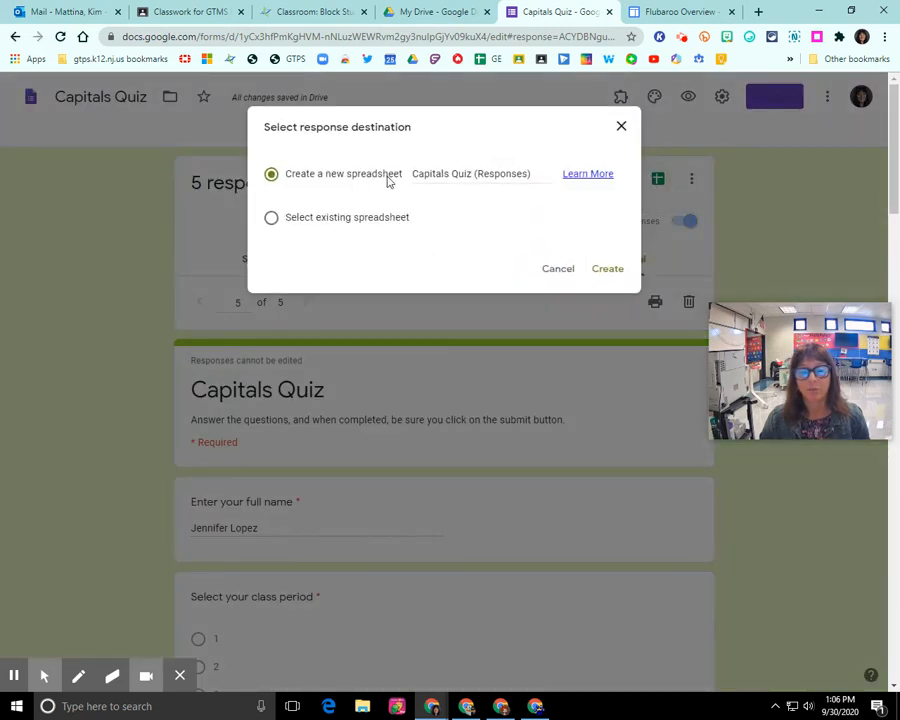
pyautogui.click(598, 271)
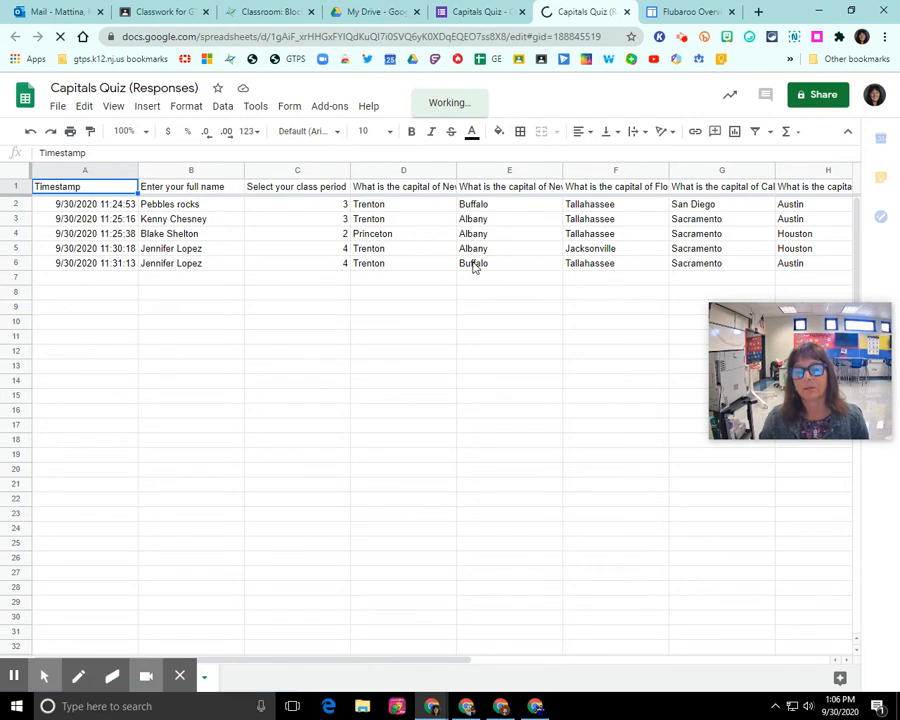
# Step: Format the header row of the responses sheet with bold text, a yellow fill and text wrapping
pyautogui.click(17, 186)
pyautogui.hotkey('ctrl', 'b')
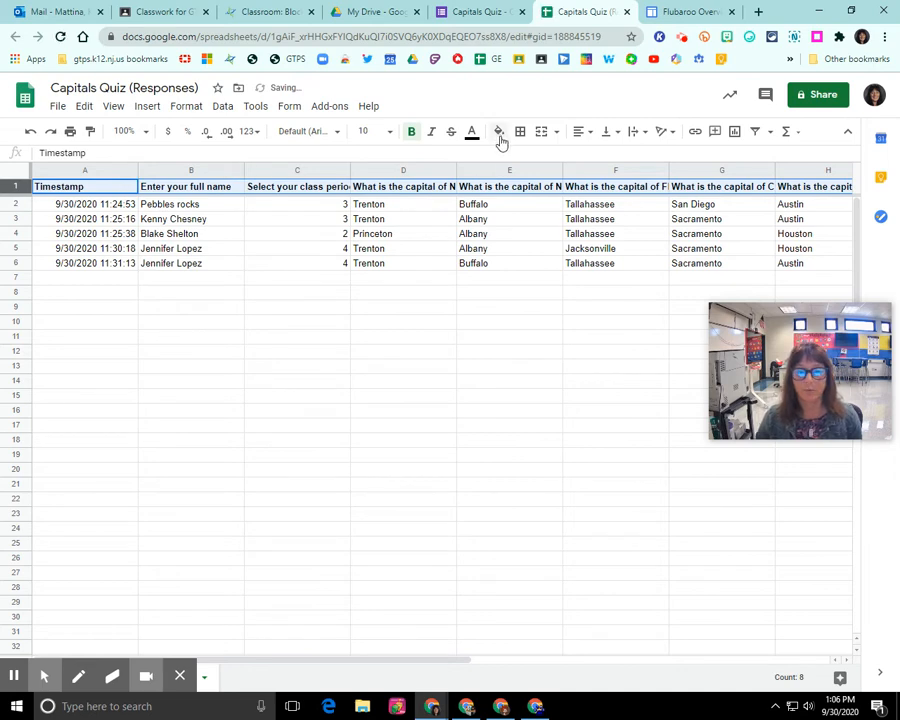
pyautogui.click(499, 133)
pyautogui.click(545, 203)
pyautogui.click(636, 140)
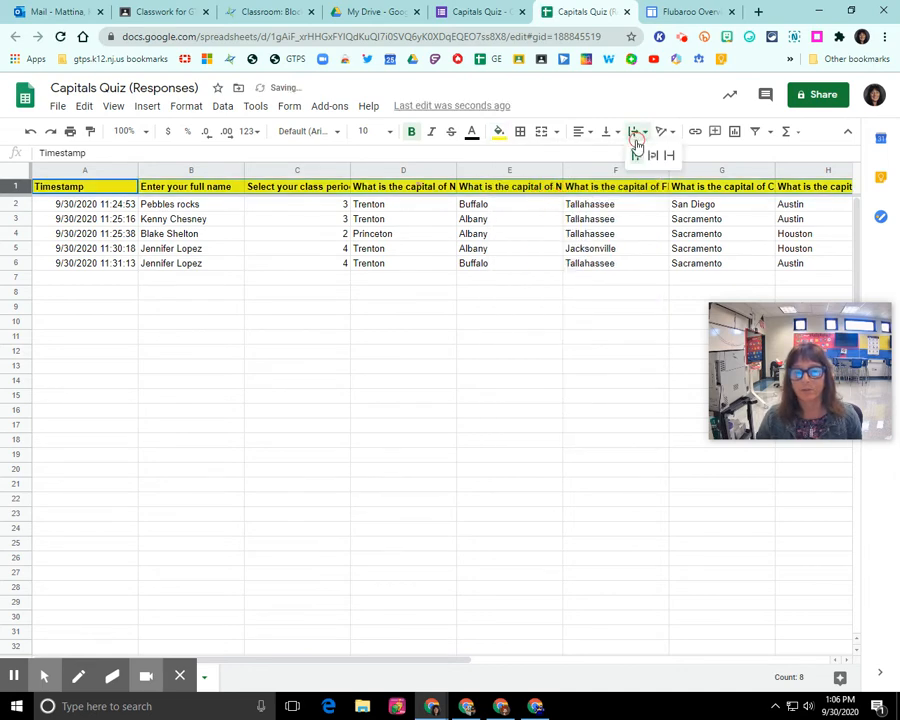
pyautogui.click(652, 155)
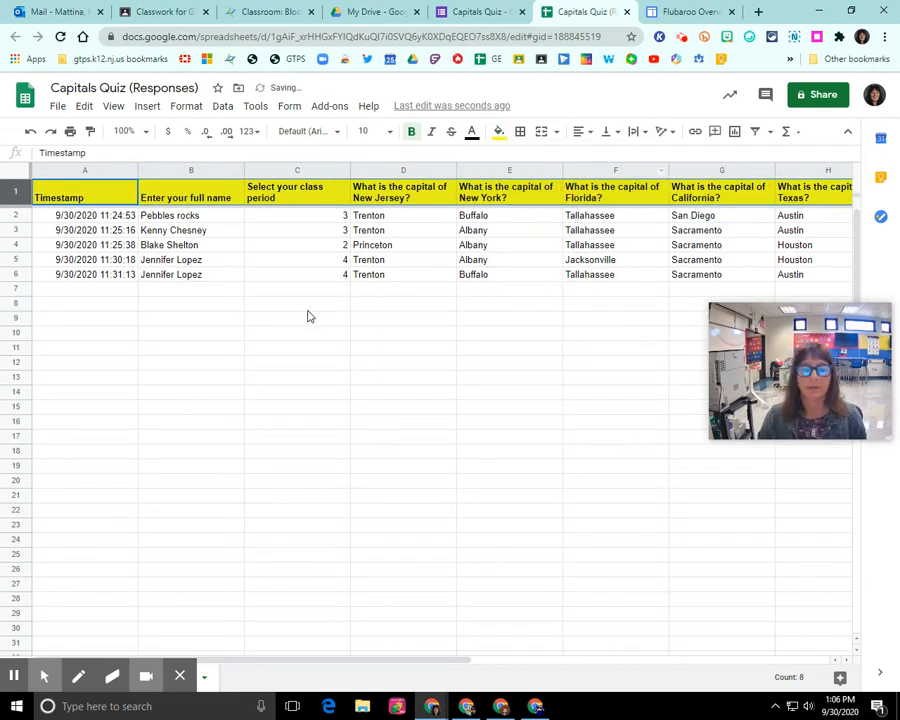
# Step: Narrow the class period column so that all the question columns fit in view
pyautogui.moveTo(350, 170); pyautogui.dragTo(317, 172)
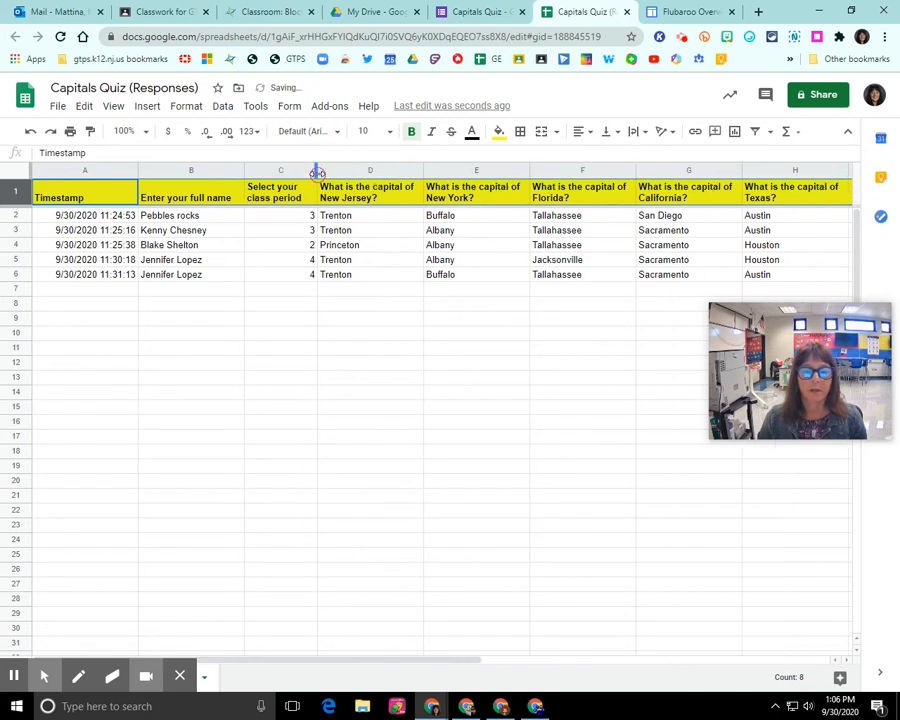
pyautogui.click(403, 338)
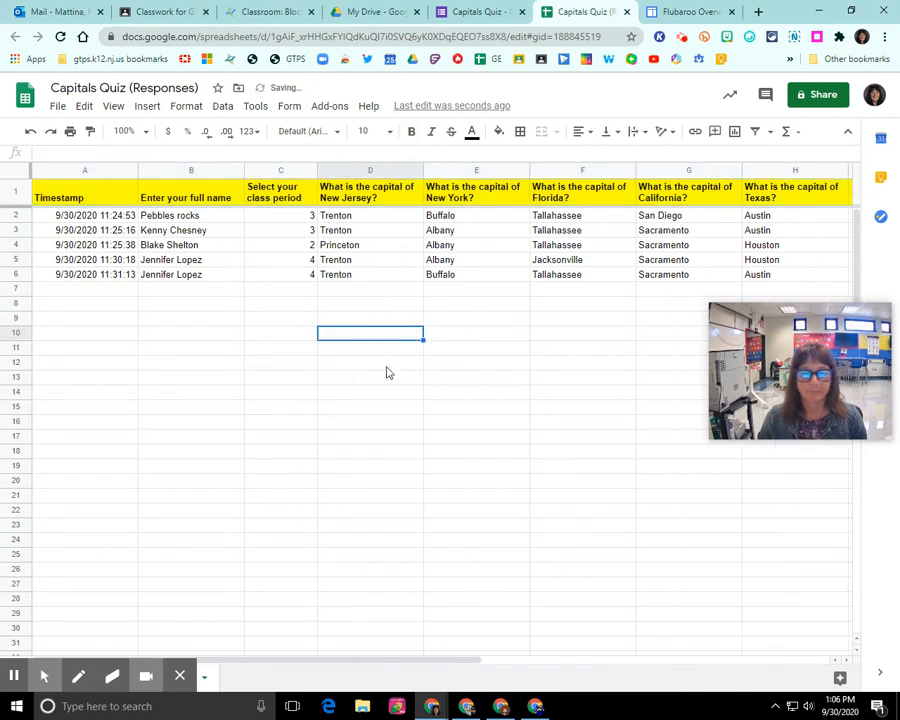
pyautogui.click(178, 678)
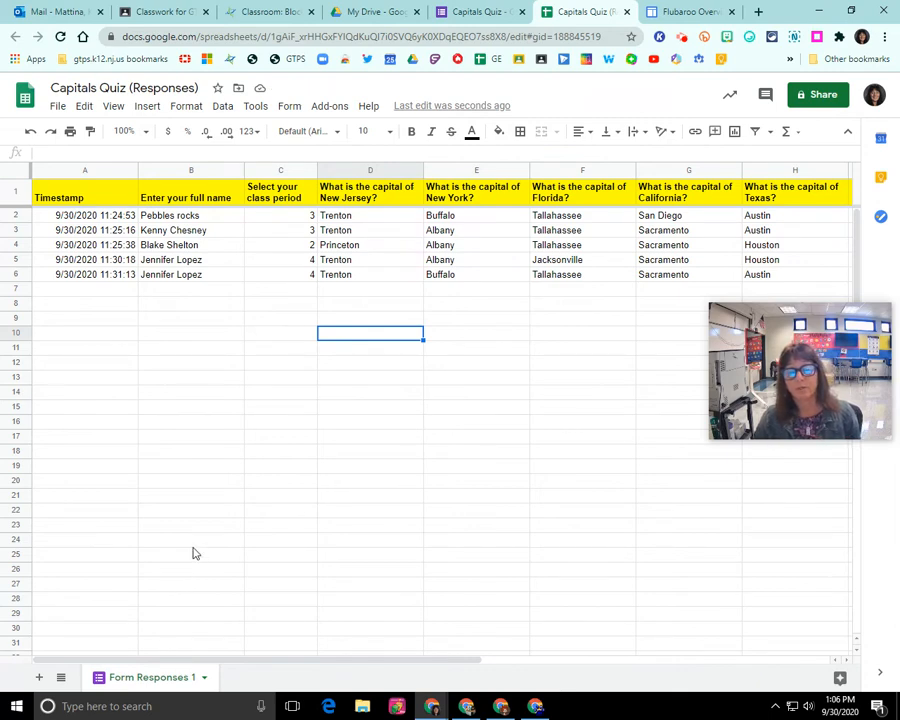
# Step: Search the add-on marketplace for flubaroo, then close the marketplace
pyautogui.click(337, 108)
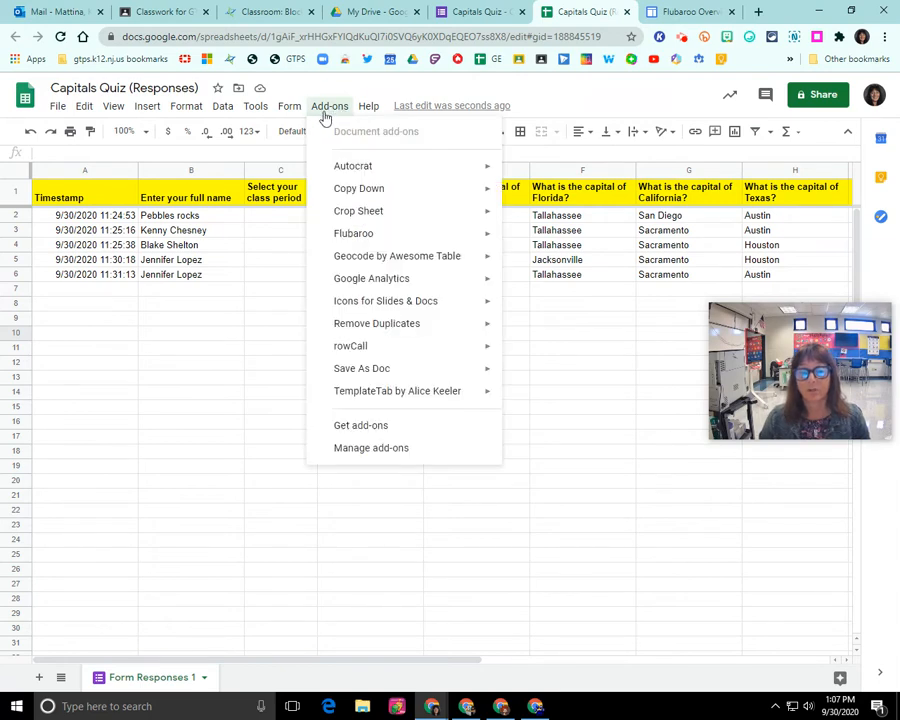
pyautogui.click(362, 428)
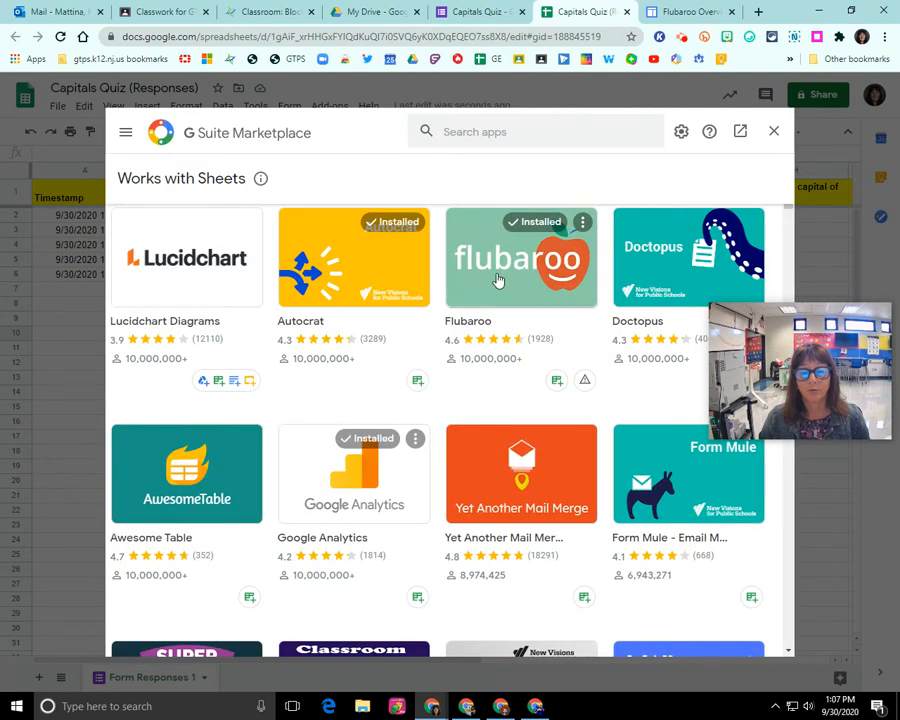
pyautogui.click(484, 132)
pyautogui.write('flub')
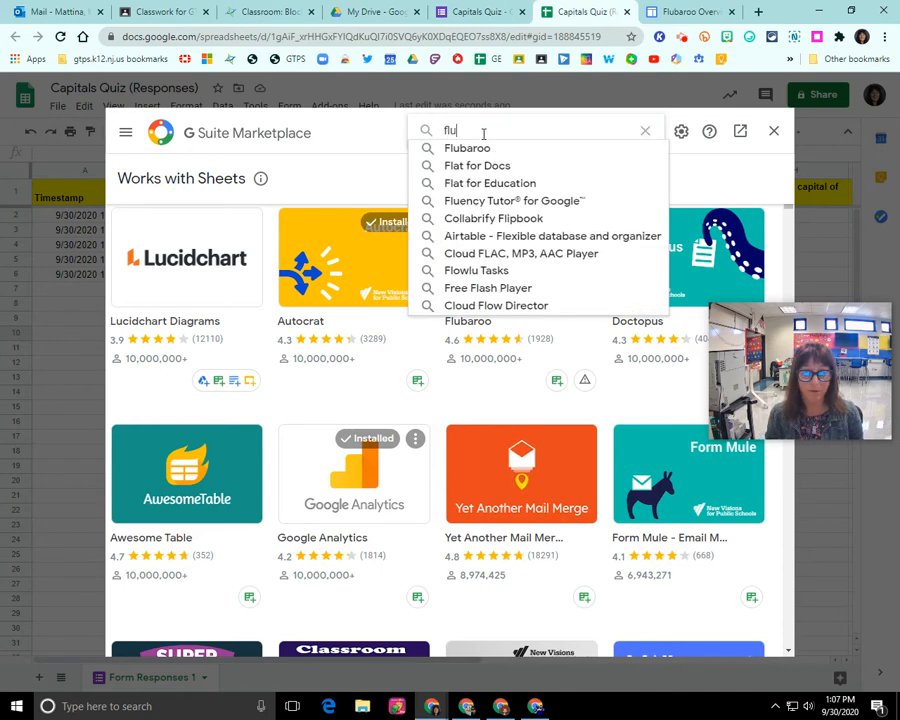
pyautogui.write('aroo')
pyautogui.press('Return')
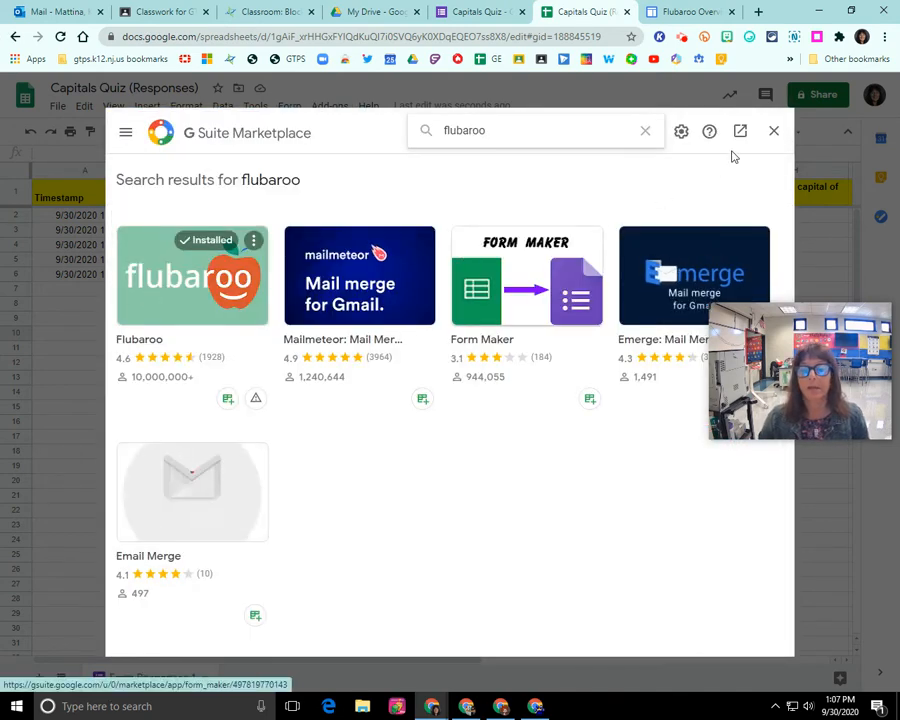
pyautogui.click(774, 133)
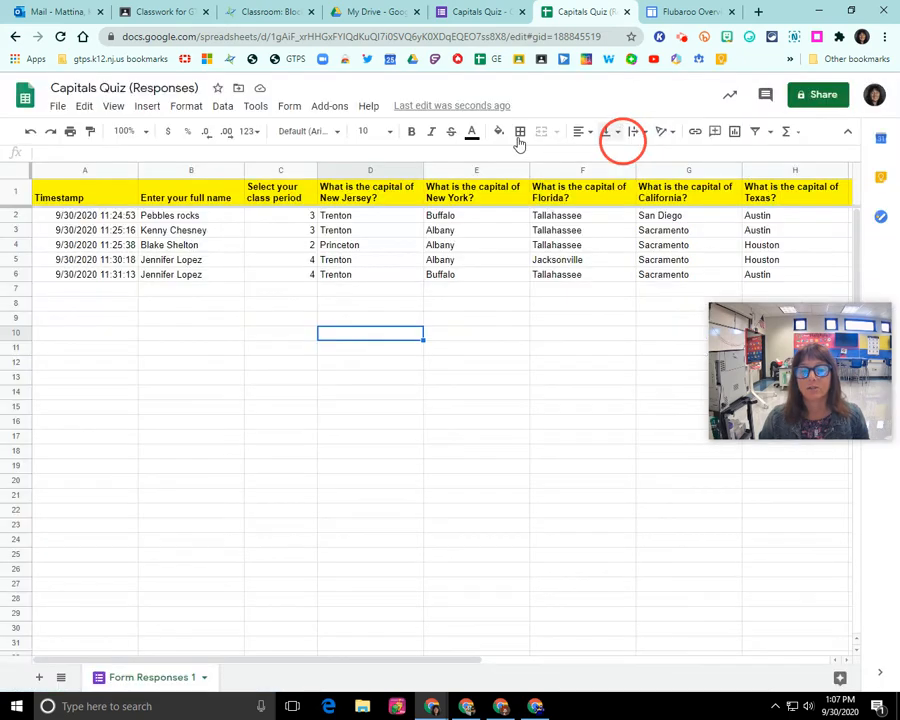
# Step: Enable the Flubaroo add-on in this sheet and dismiss its notification
pyautogui.click(329, 106)
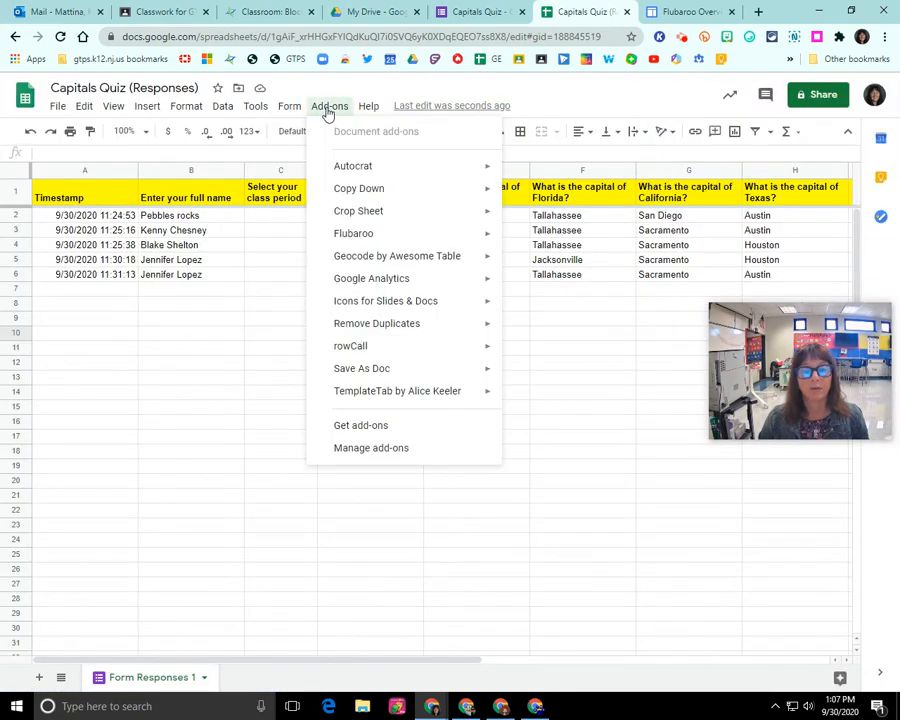
pyautogui.moveTo(367, 238)
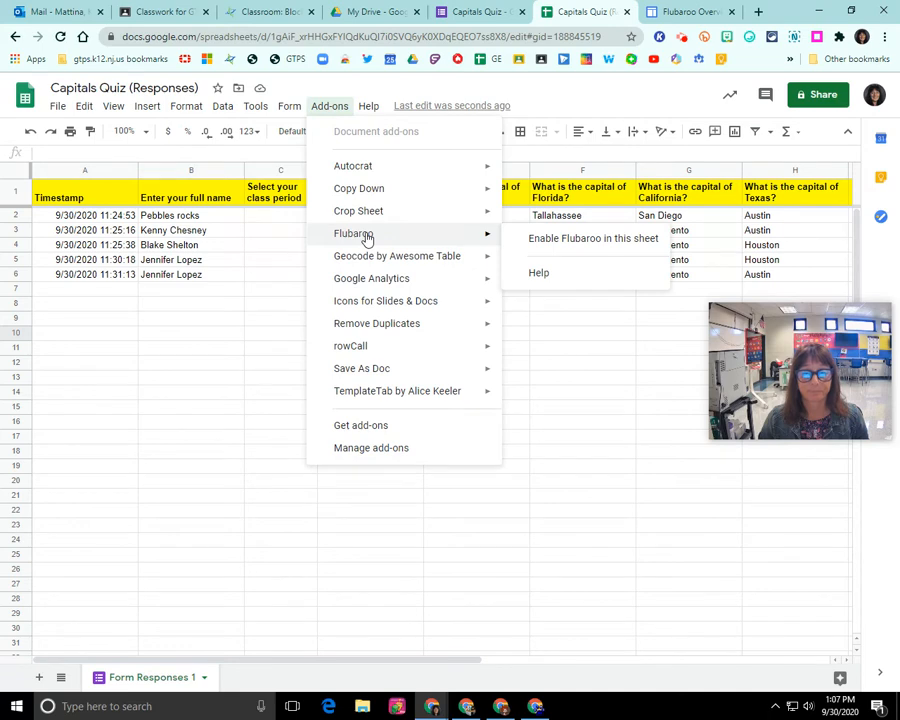
pyautogui.click(601, 243)
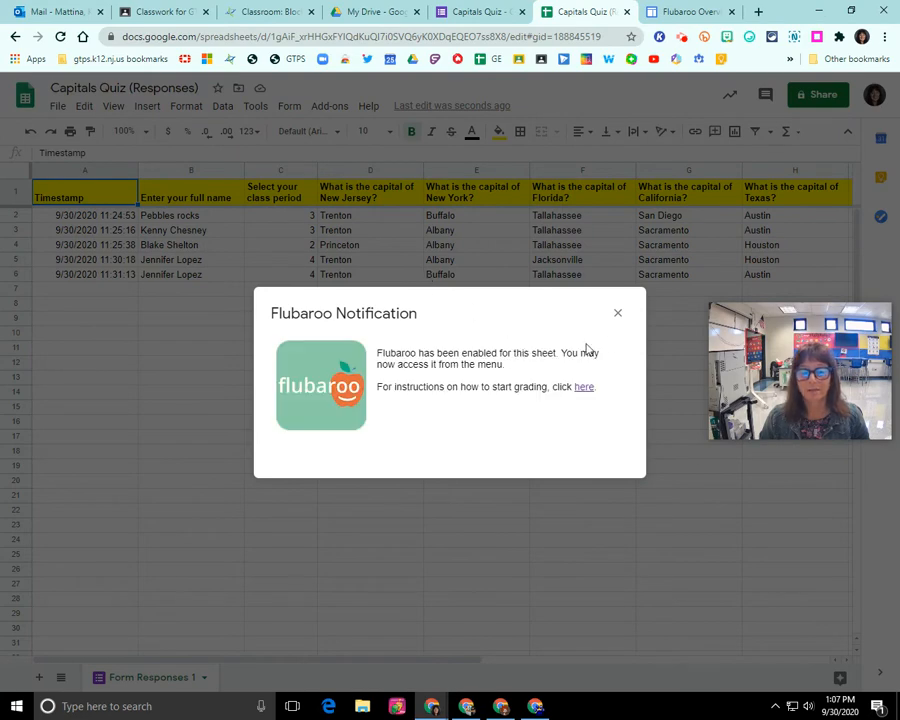
pyautogui.click(617, 314)
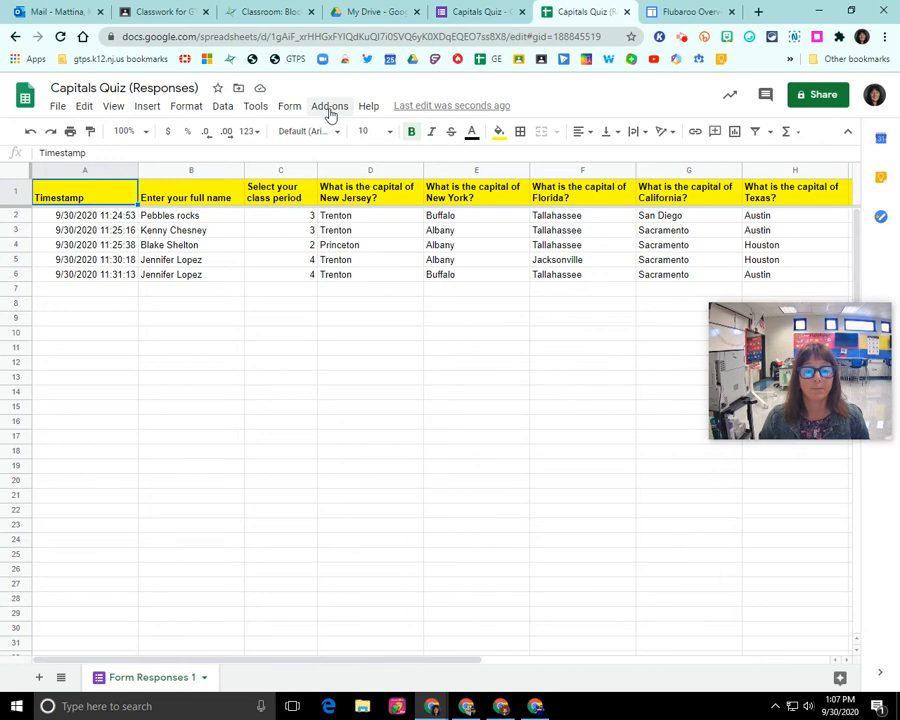
# Step: Return to the Capitals Quiz form's questions and open the form in preview
pyautogui.click(478, 14)
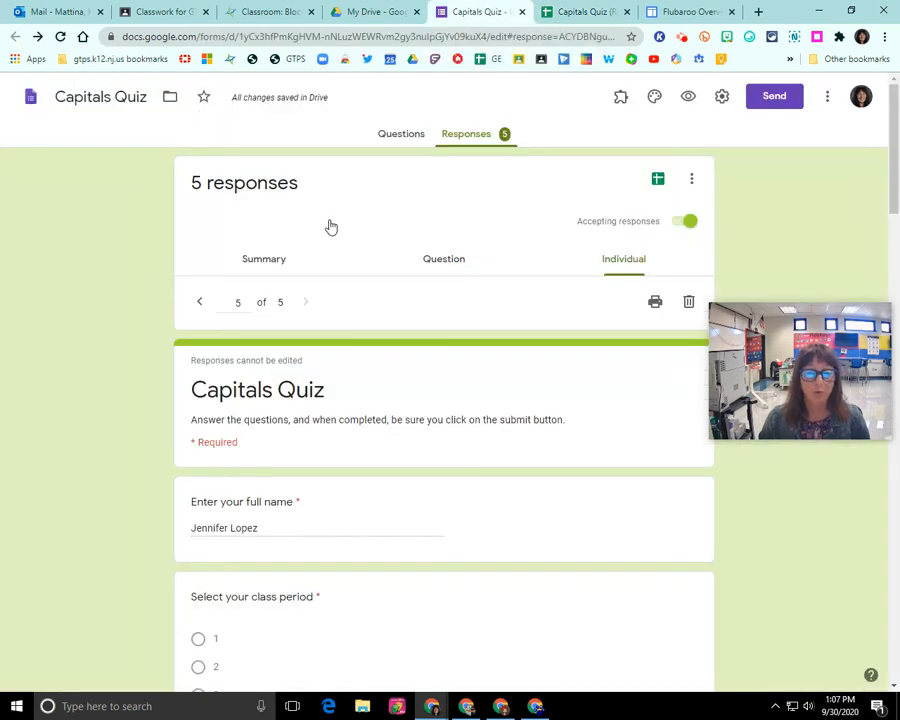
pyautogui.click(400, 138)
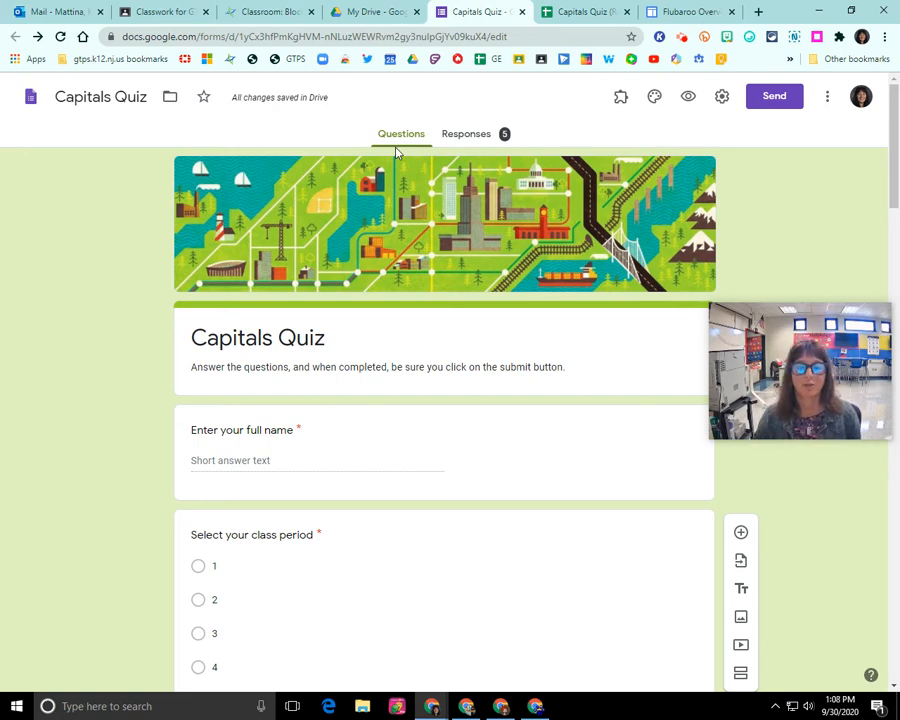
pyautogui.click(689, 97)
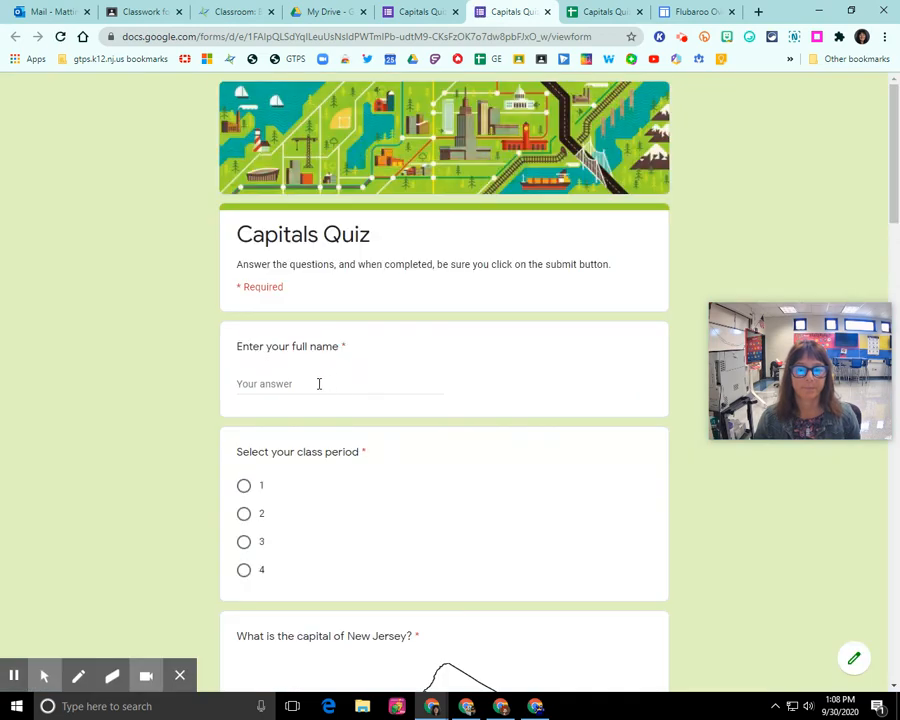
# Step: Enter ANSWER KEY as the full name and select class period 1
pyautogui.click(320, 380)
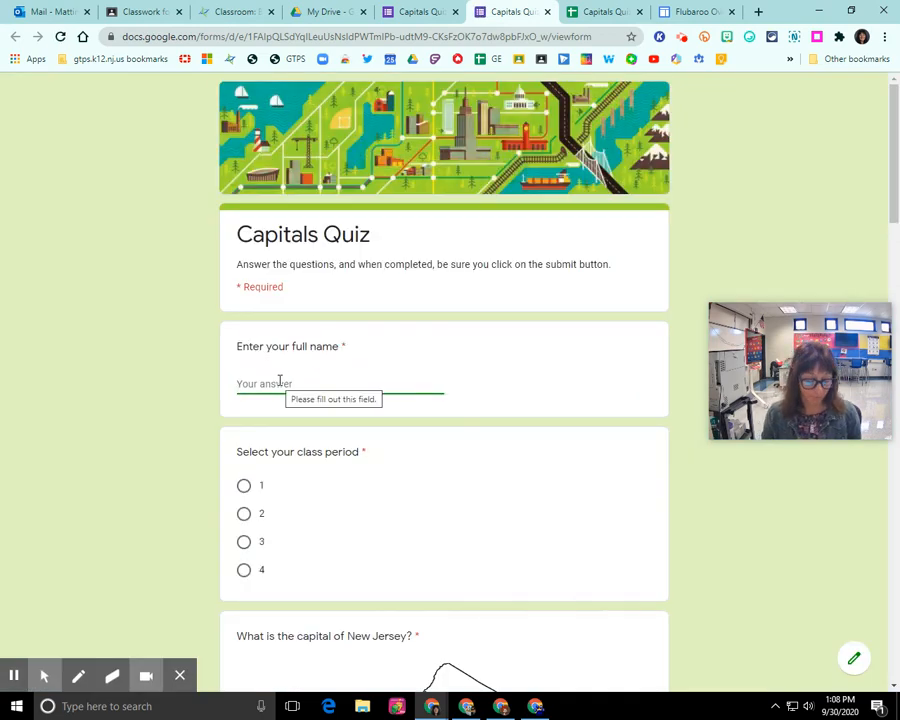
pyautogui.write('ANSWER KEY')
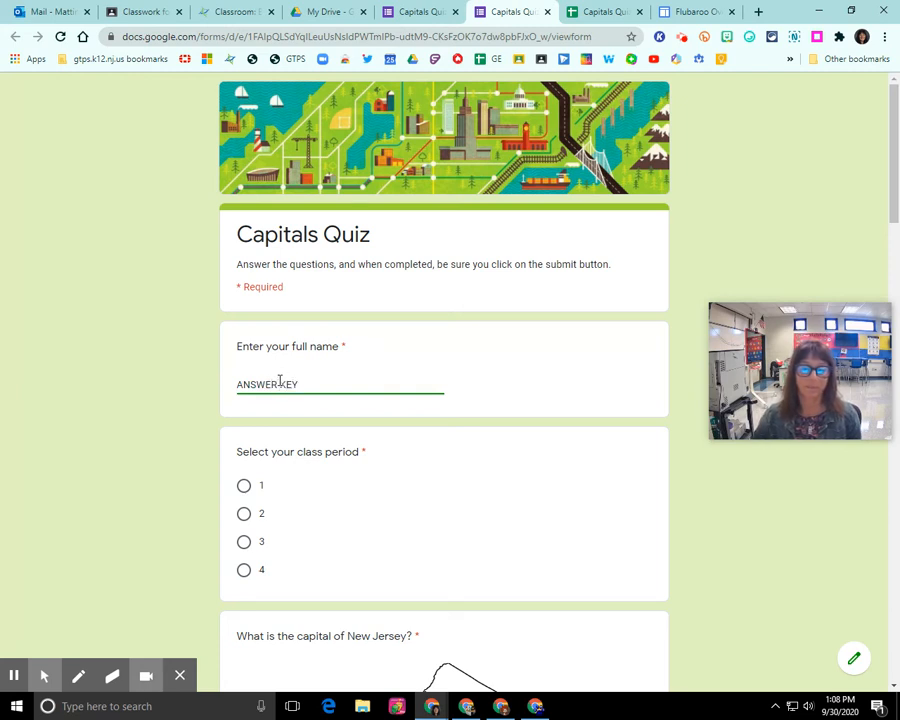
pyautogui.scroll(-3, 279, 382)
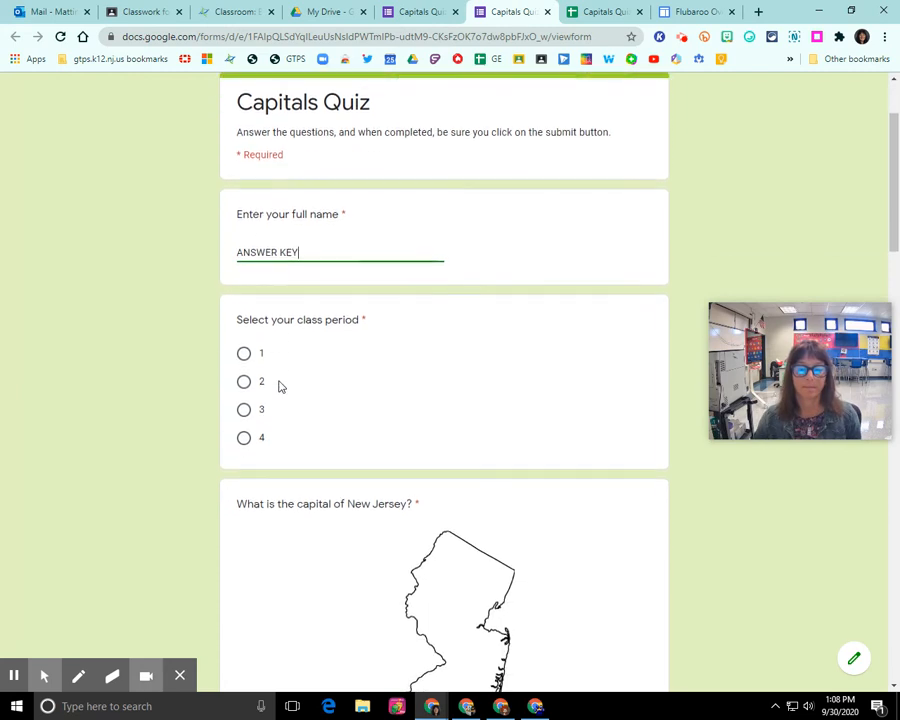
pyautogui.click(244, 345)
pyautogui.click(180, 675)
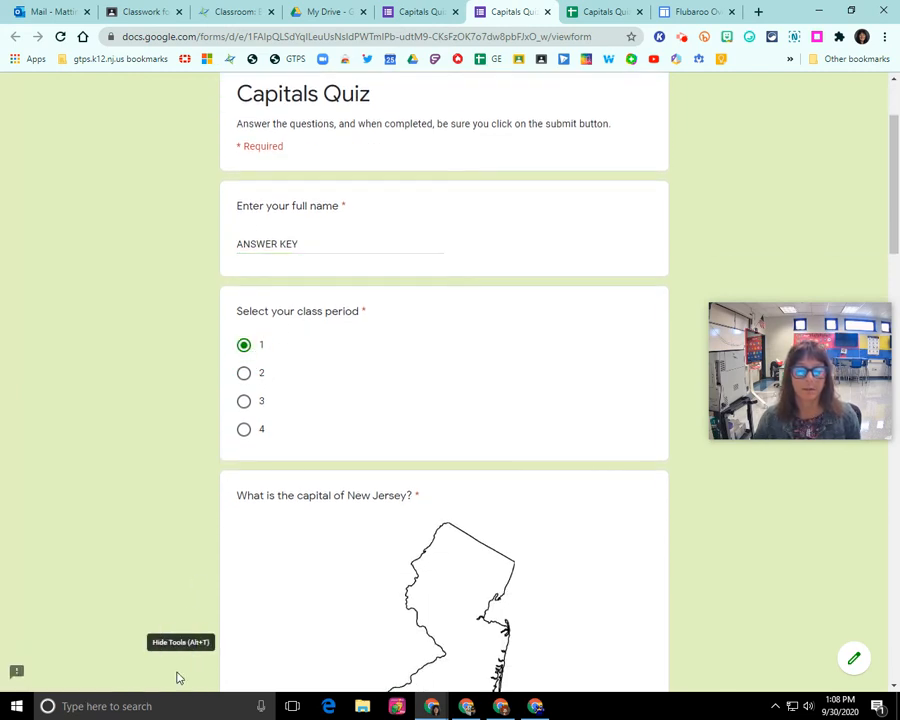
# Step: Answer the capital questions with Trenton, Albany, Tallahassee, Sacramento and Austin, and submit the response
pyautogui.scroll(-4, 266, 545)
pyautogui.click(245, 484)
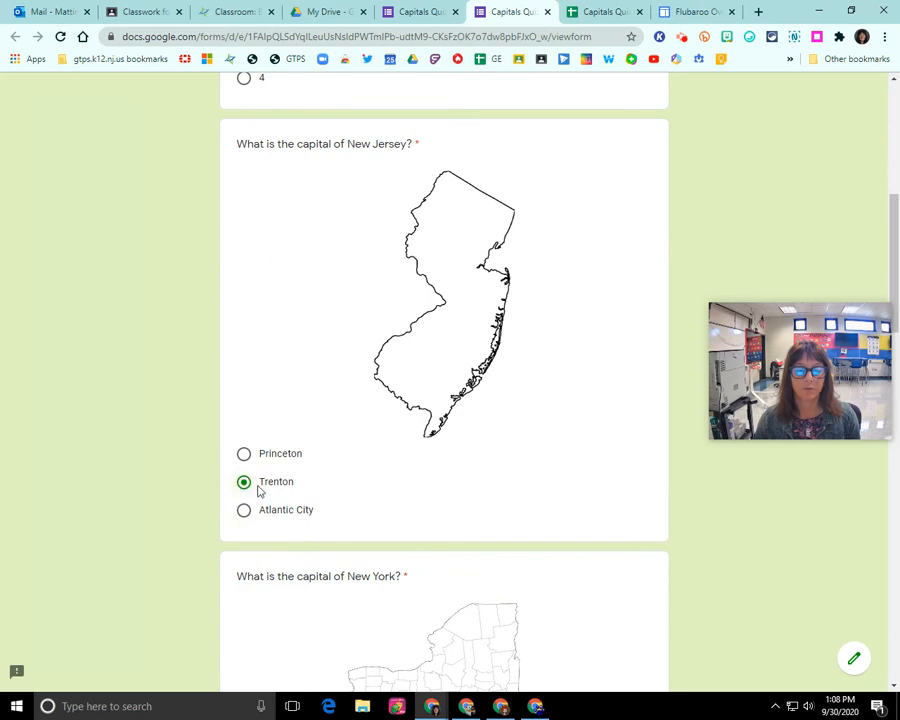
pyautogui.scroll(-4, 275, 498)
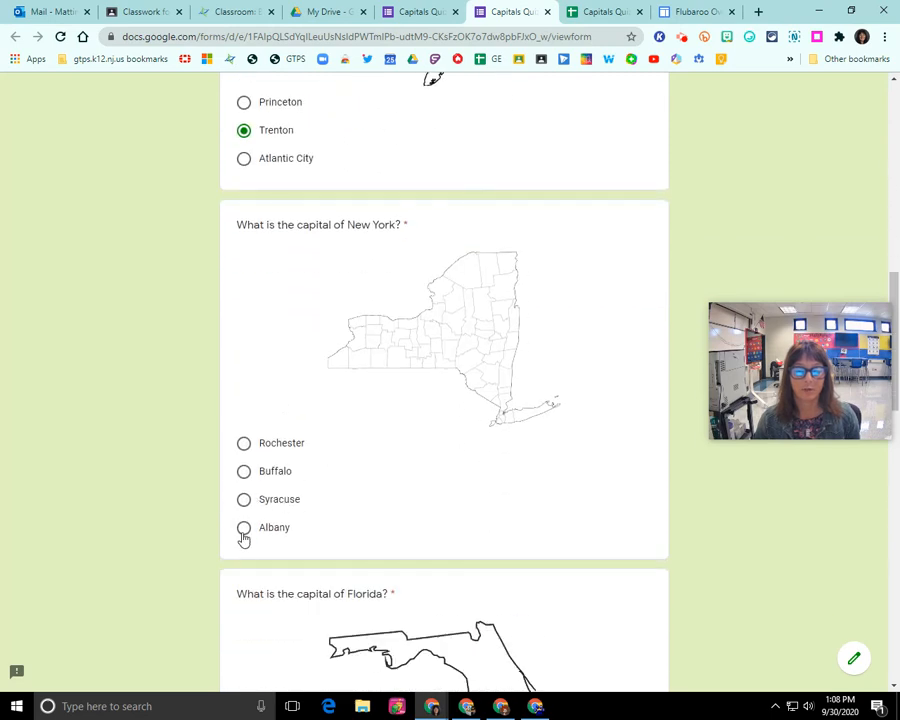
pyautogui.click(244, 536)
pyautogui.scroll(-4, 311, 484)
pyautogui.click(244, 528)
pyautogui.scroll(-5, 315, 484)
pyautogui.click(244, 435)
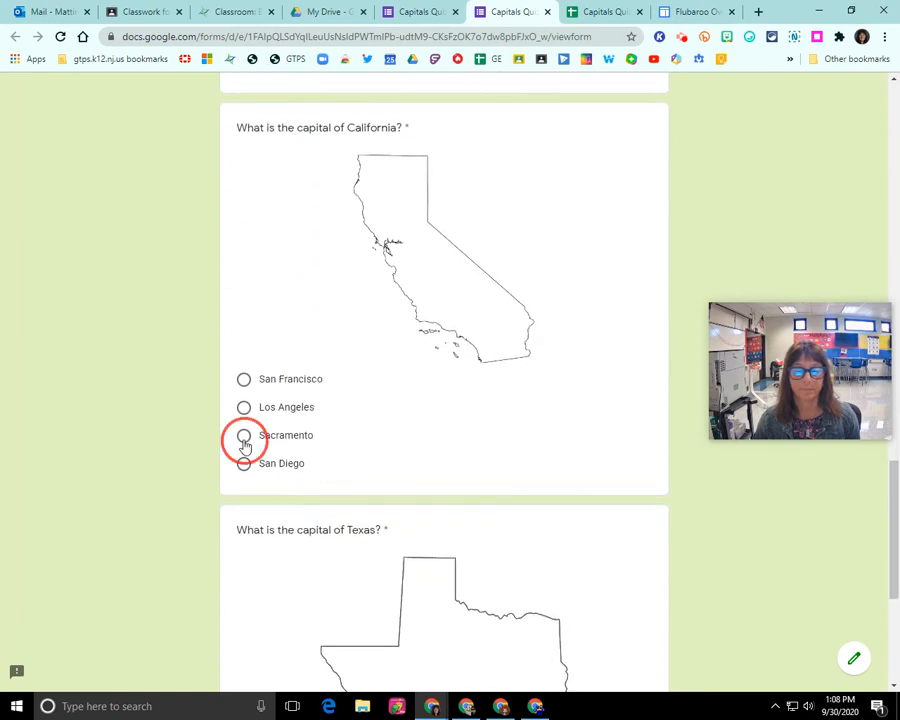
pyautogui.scroll(-4, 305, 447)
pyautogui.click(245, 500)
pyautogui.click(263, 577)
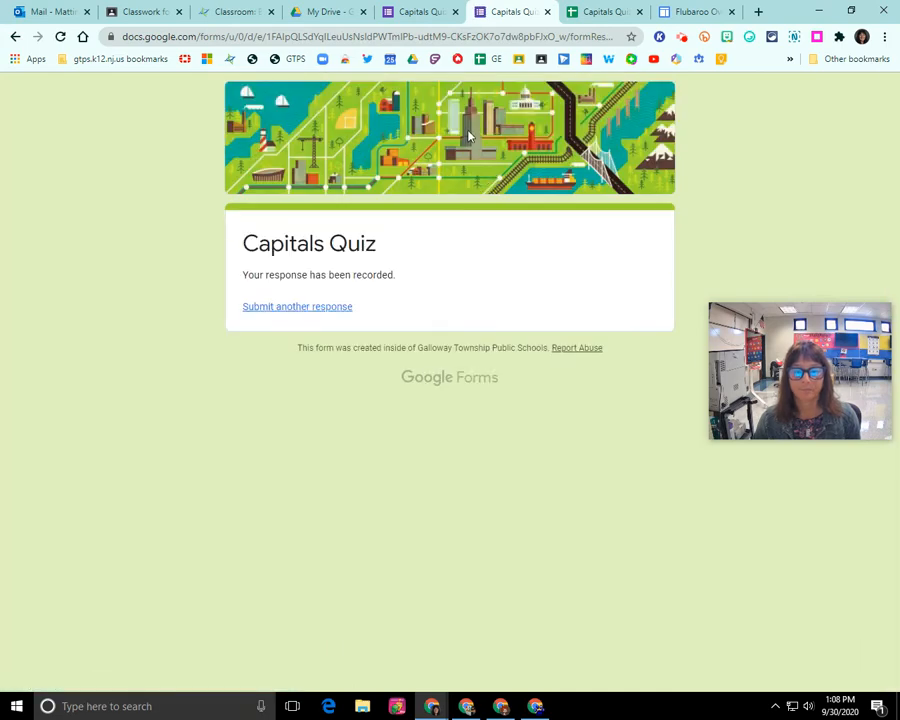
# Step: Return to the Capitals Quiz responses spreadsheet and start grading the assignment with Flubaroo
pyautogui.click(598, 13)
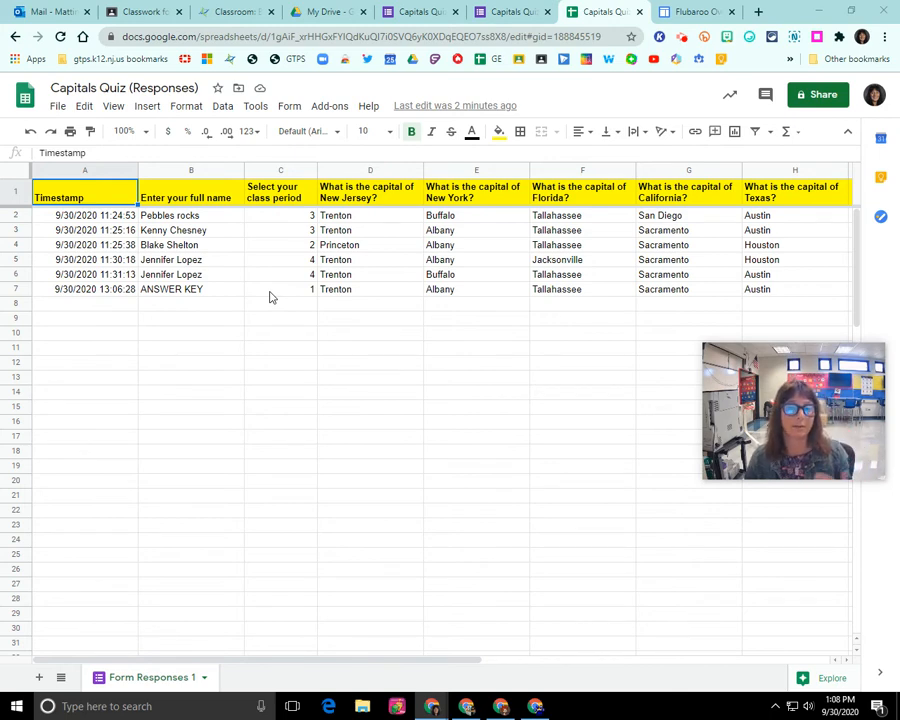
pyautogui.click(330, 107)
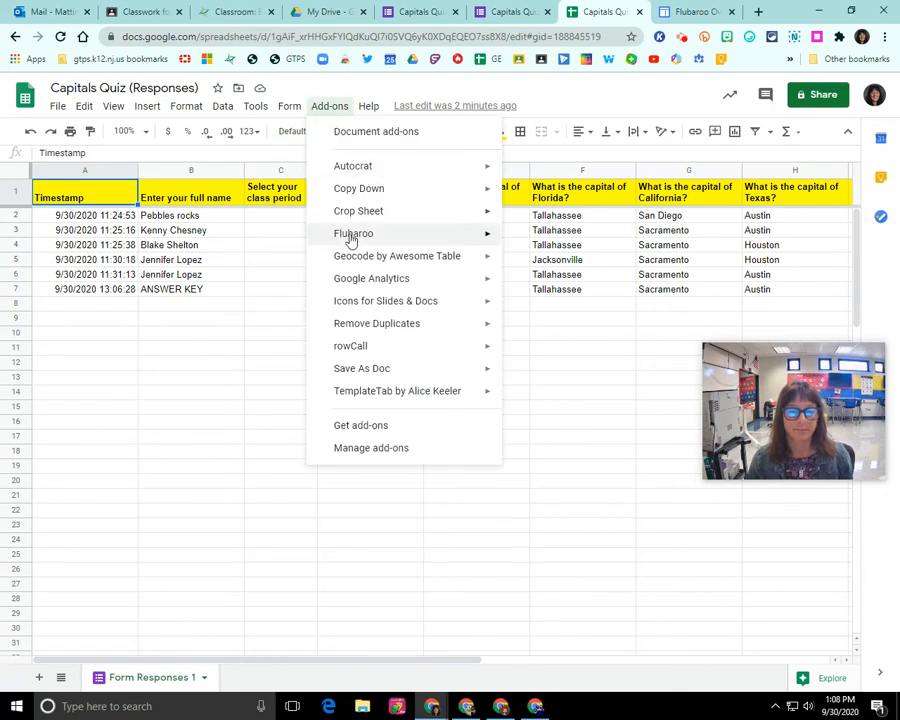
pyautogui.moveTo(352, 239)
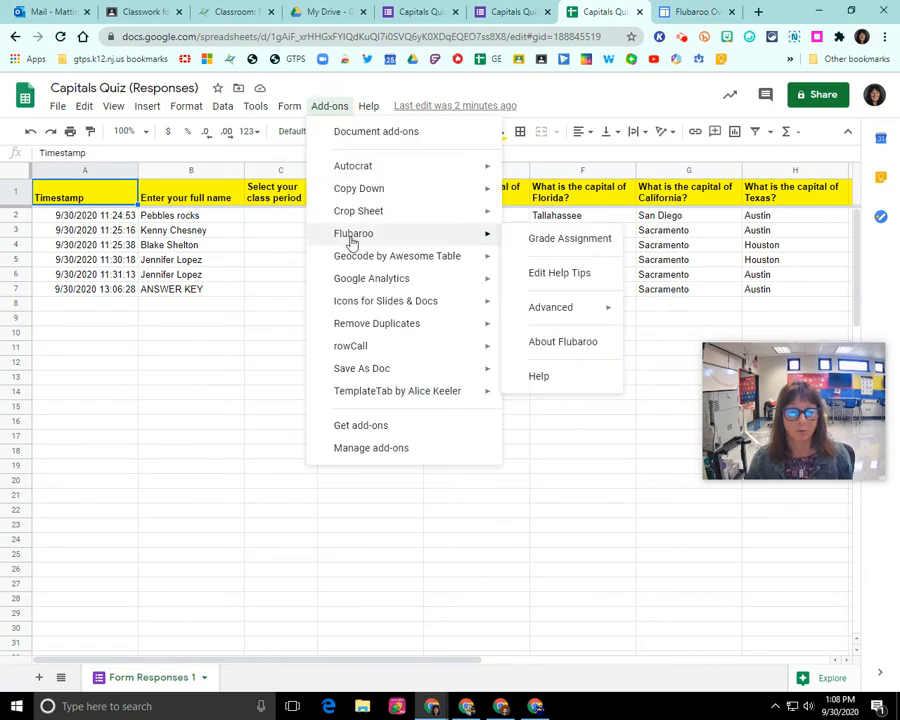
pyautogui.click(555, 245)
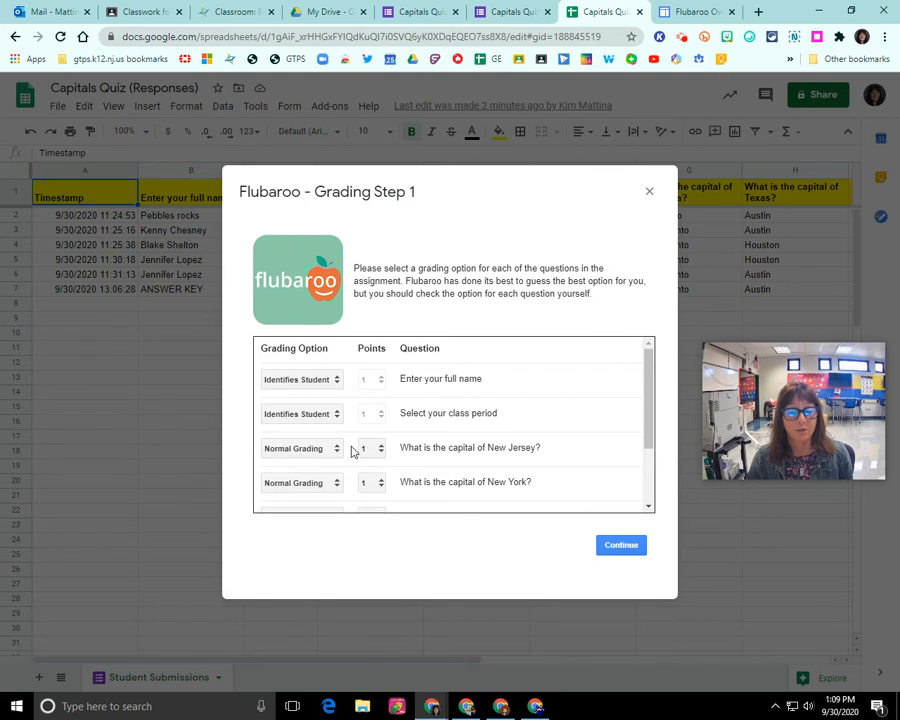
# Step: Keep Normal Grading for the New Jersey capital question and set it to 5 points
pyautogui.scroll(-2, 351, 452)
pyautogui.click(296, 380)
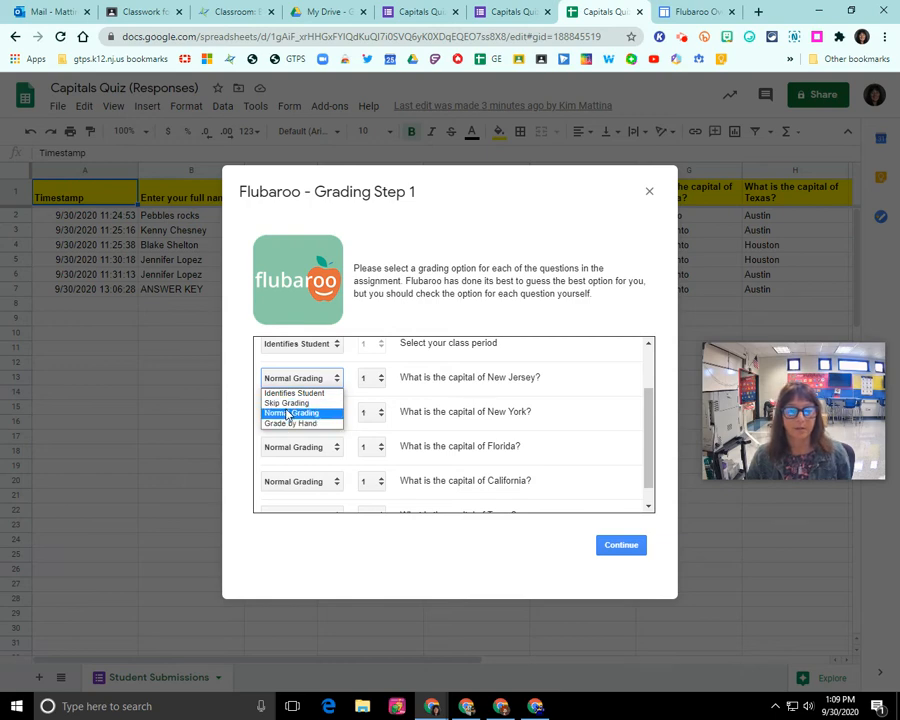
pyautogui.click(290, 413)
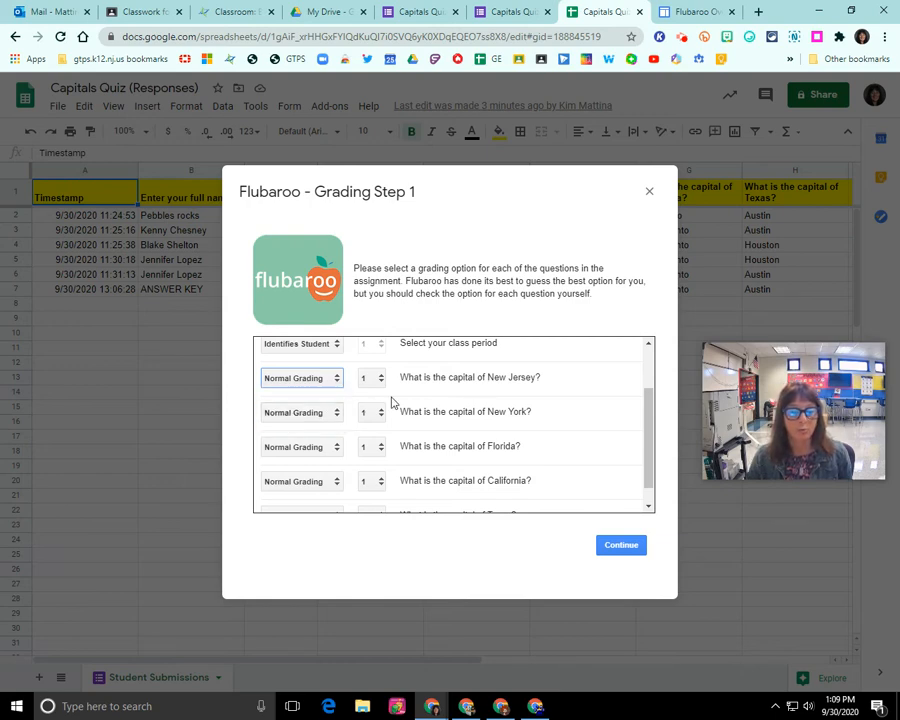
pyautogui.click(370, 378)
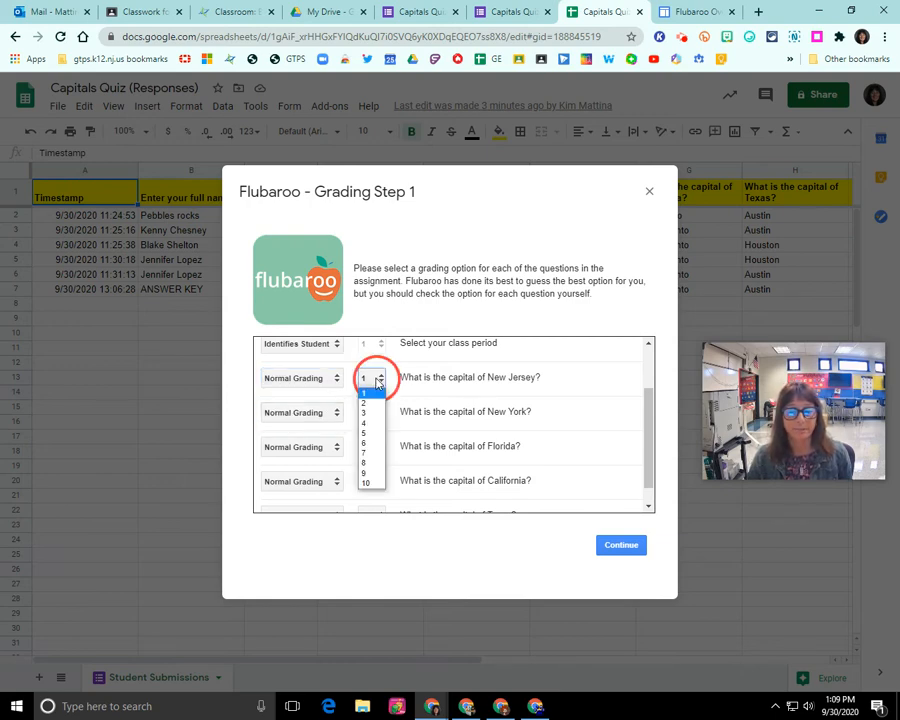
pyautogui.click(366, 433)
# Step: Set the New York, Florida, California and Texas questions to 5 points each and continue to the second grading step
pyautogui.click(372, 413)
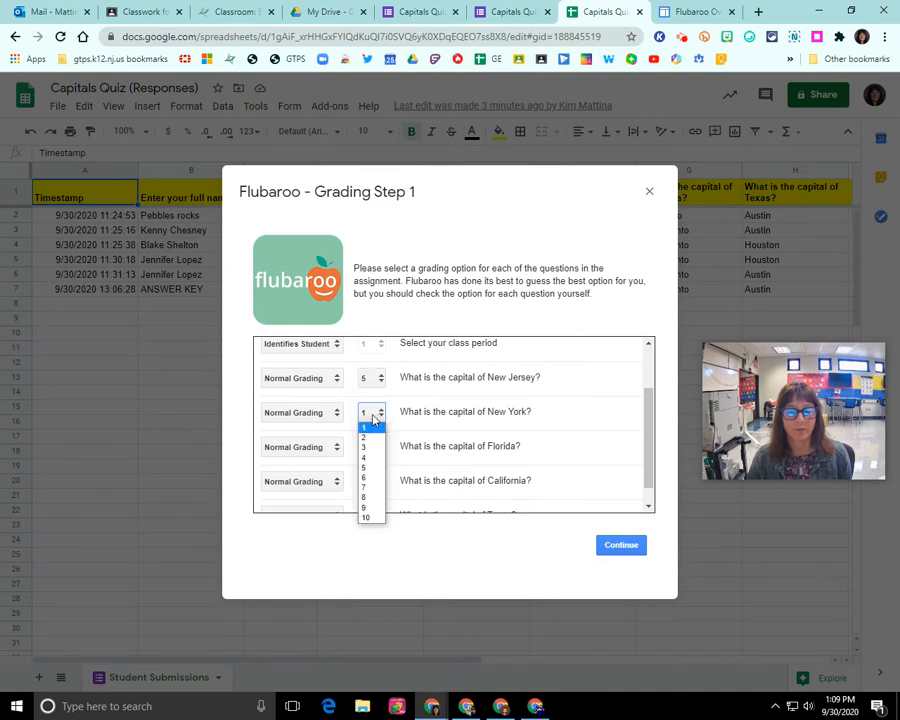
pyautogui.click(364, 465)
pyautogui.click(373, 448)
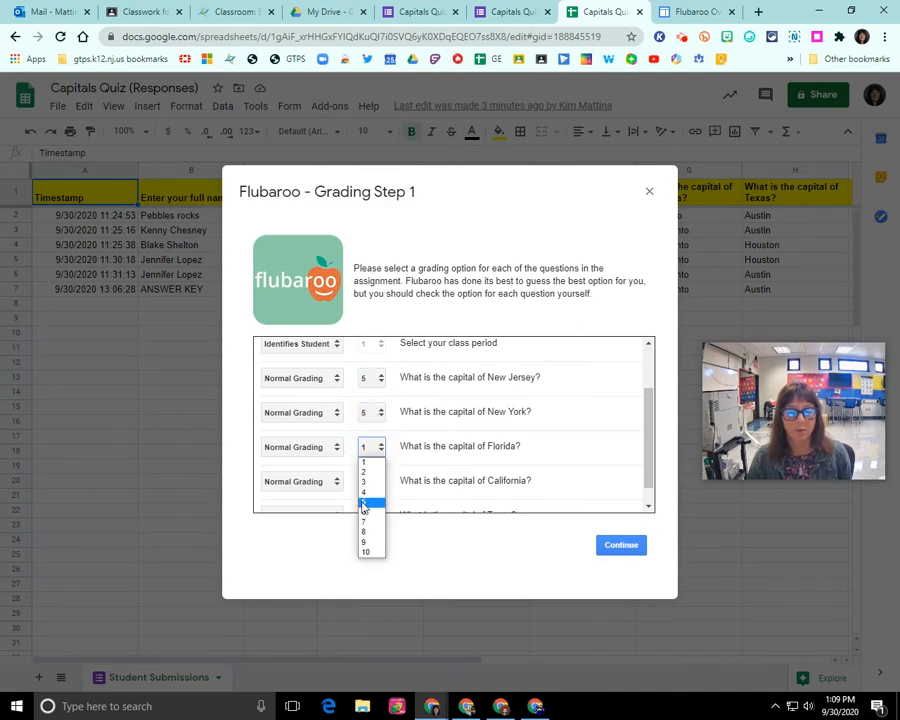
pyautogui.click(365, 501)
pyautogui.scroll(-1, 364, 474)
pyautogui.click(372, 460)
pyautogui.click(369, 518)
pyautogui.click(372, 494)
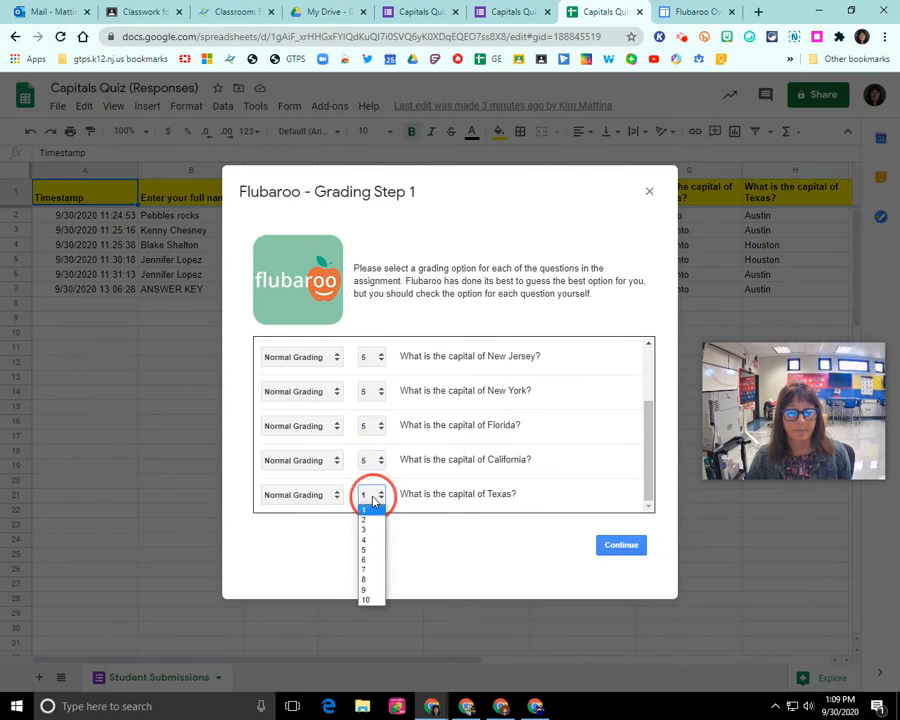
pyautogui.click(380, 550)
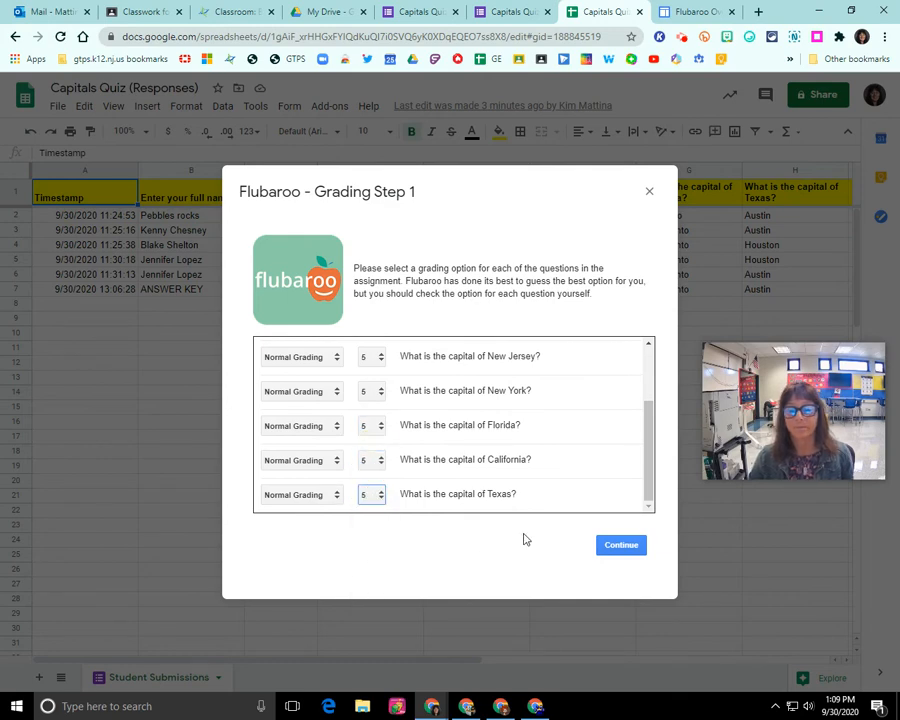
pyautogui.click(623, 550)
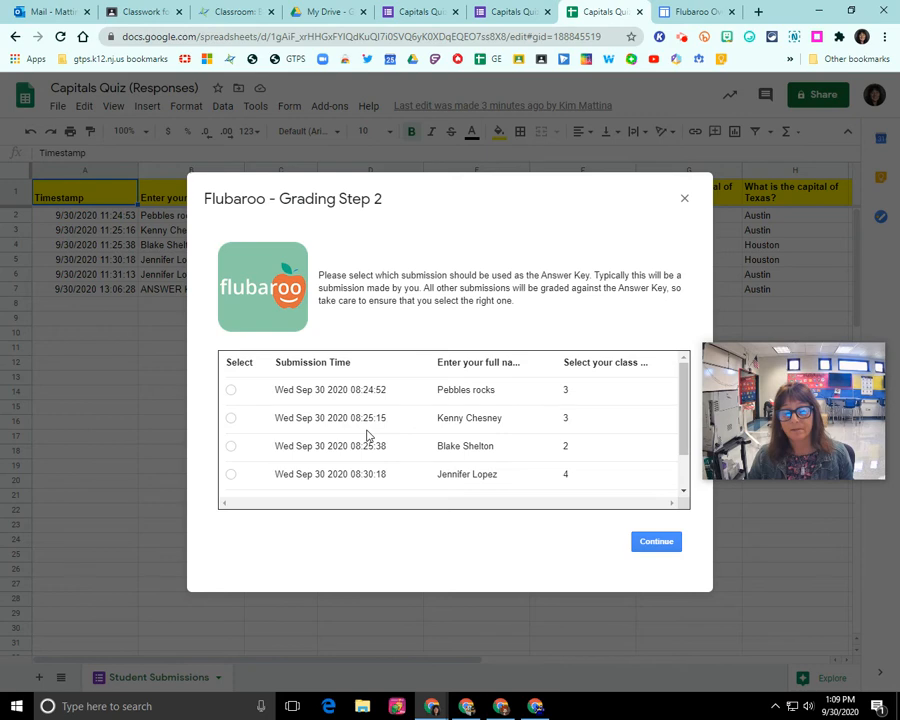
# Step: Choose the ANSWER KEY submission as the answer key, run the grading and dismiss the completion message
pyautogui.scroll(-2, 368, 433)
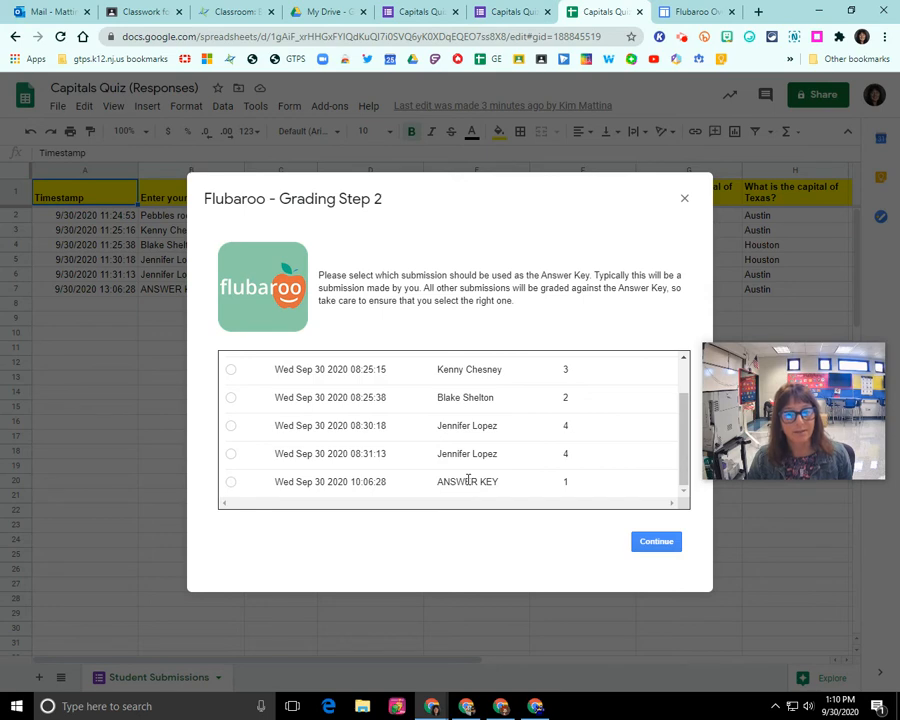
pyautogui.click(229, 485)
pyautogui.click(655, 543)
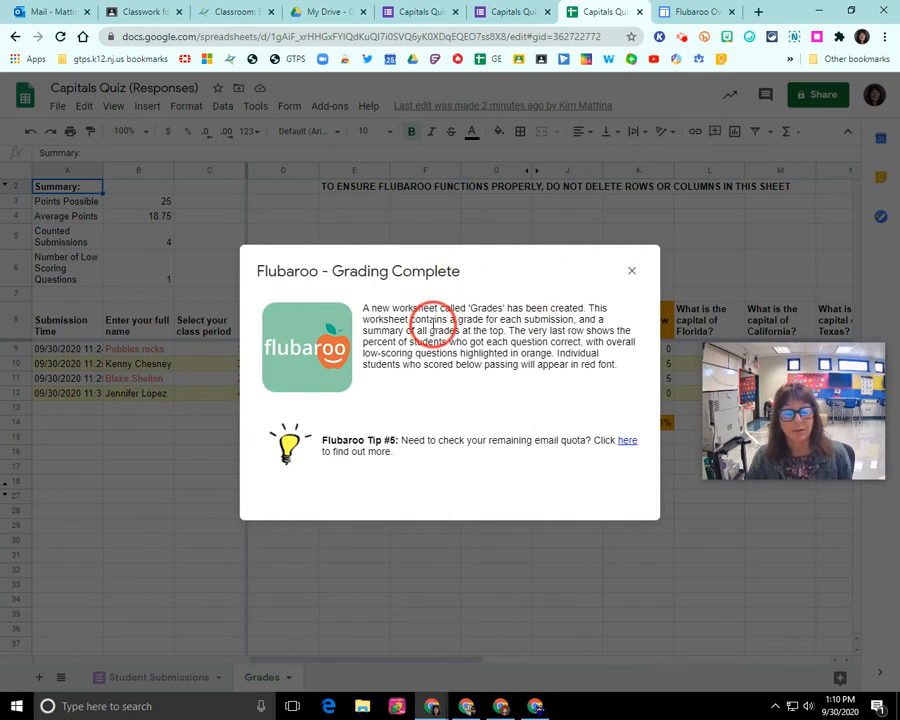
pyautogui.click(632, 273)
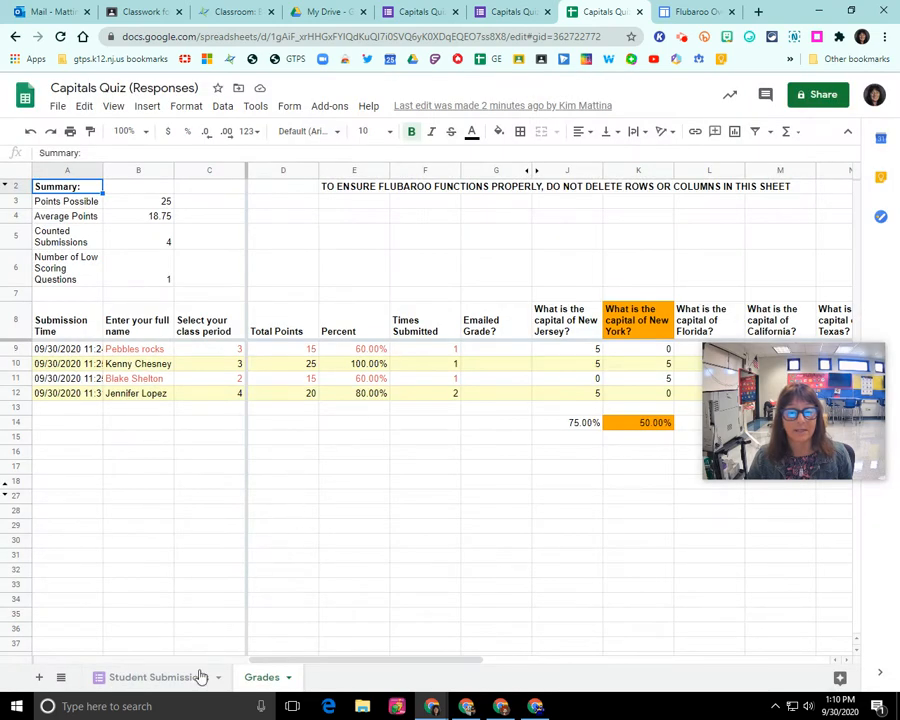
# Step: Check the original responses in the Student Submissions sheet and return to the Grades sheet
pyautogui.click(150, 680)
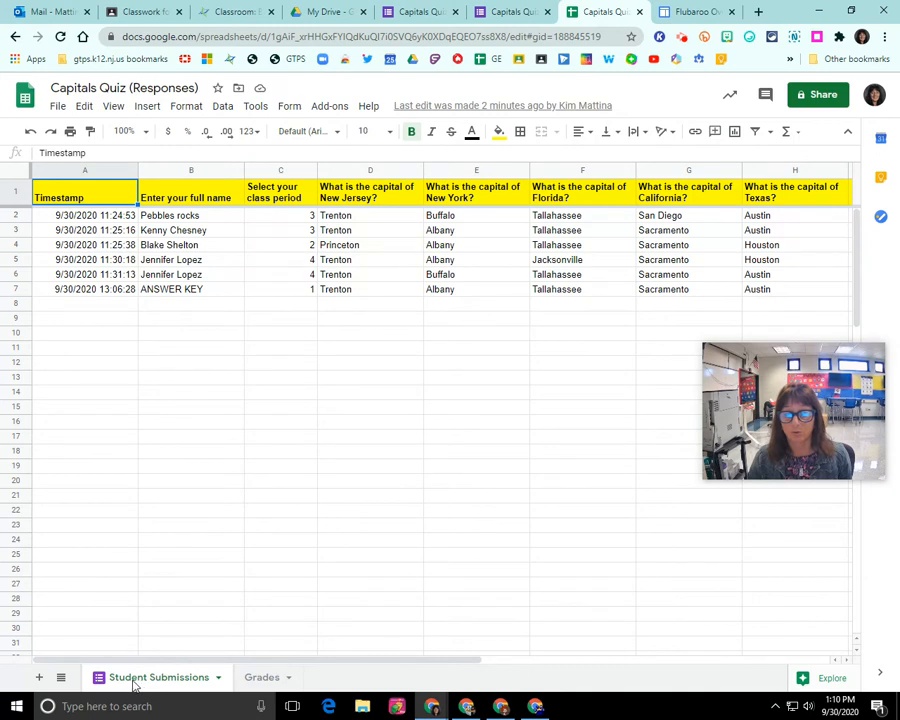
pyautogui.click(262, 679)
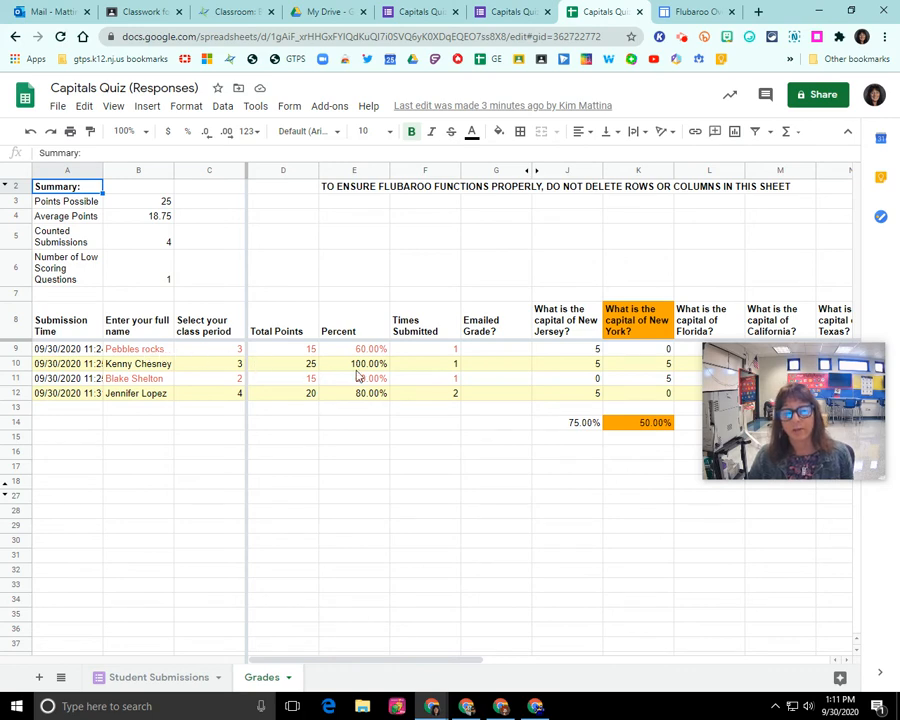
pyautogui.moveTo(790, 381); pyautogui.dragTo(793, 521)
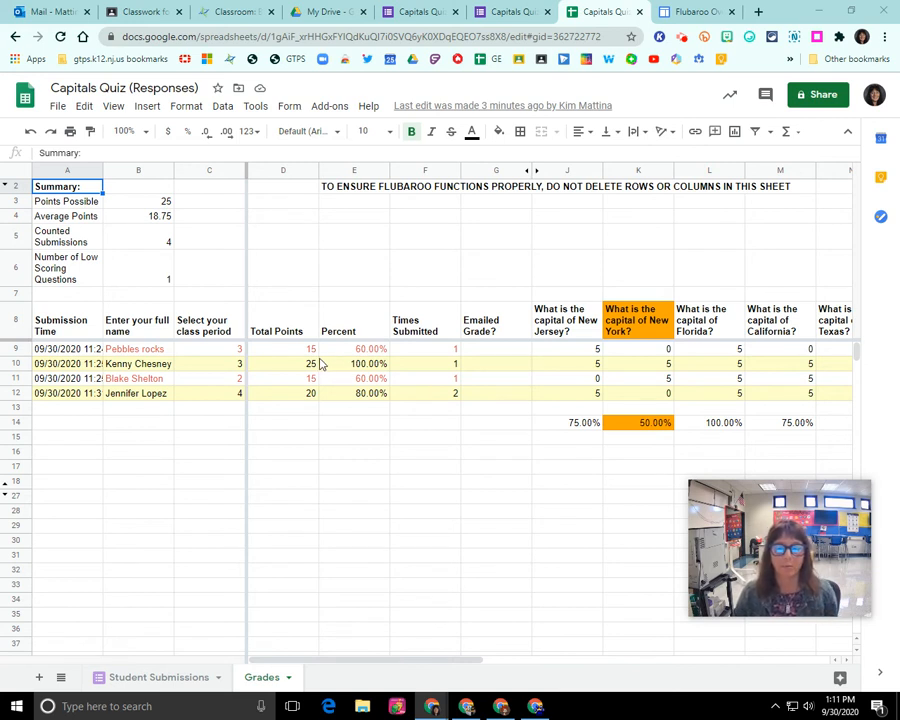
# Step: Examine the class periods, total points and percents of the low-scoring students, and the scores for each question in the Grades sheet
pyautogui.click(230, 349)
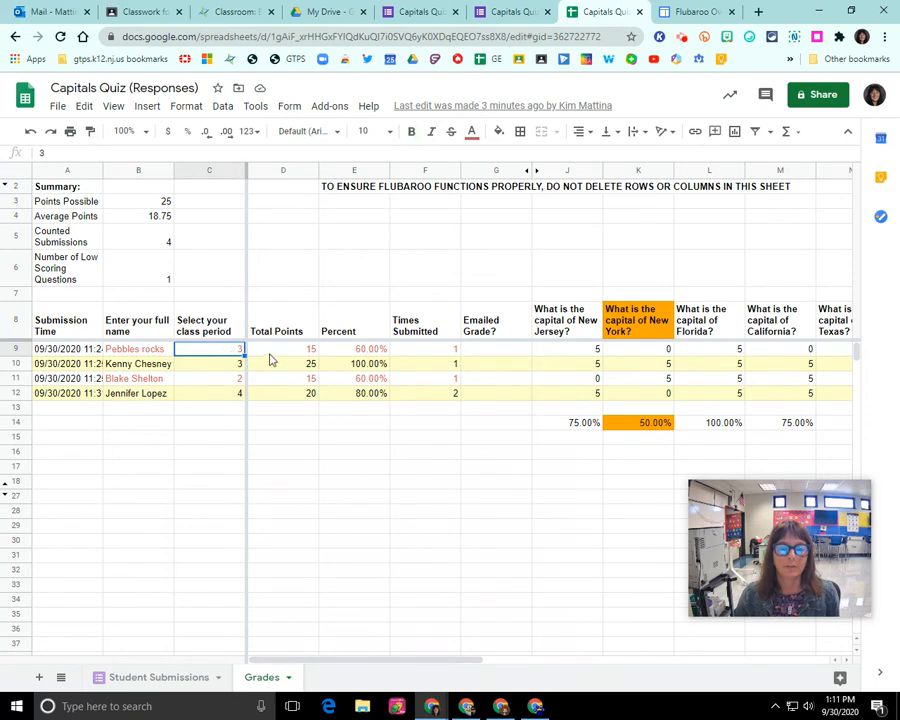
pyautogui.click(305, 349)
pyautogui.click(350, 352)
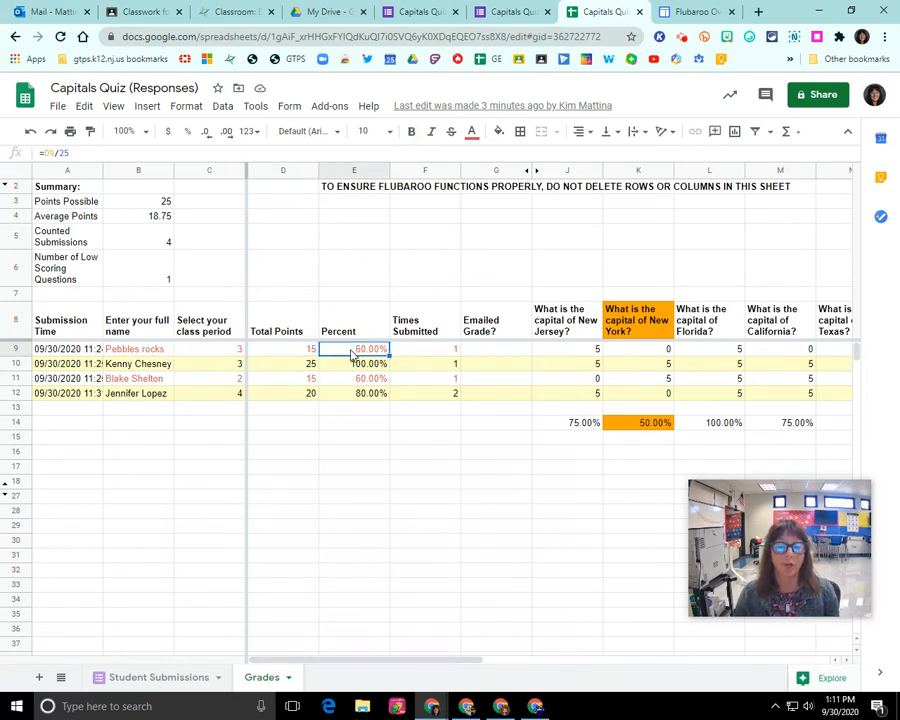
pyautogui.click(228, 378)
pyautogui.click(302, 378)
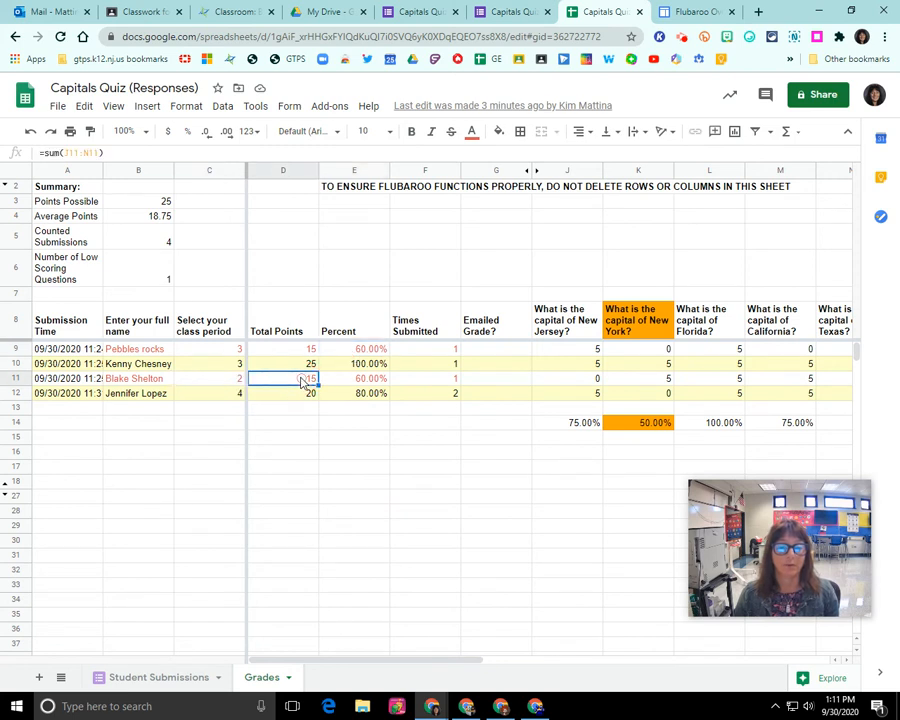
pyautogui.click(368, 380)
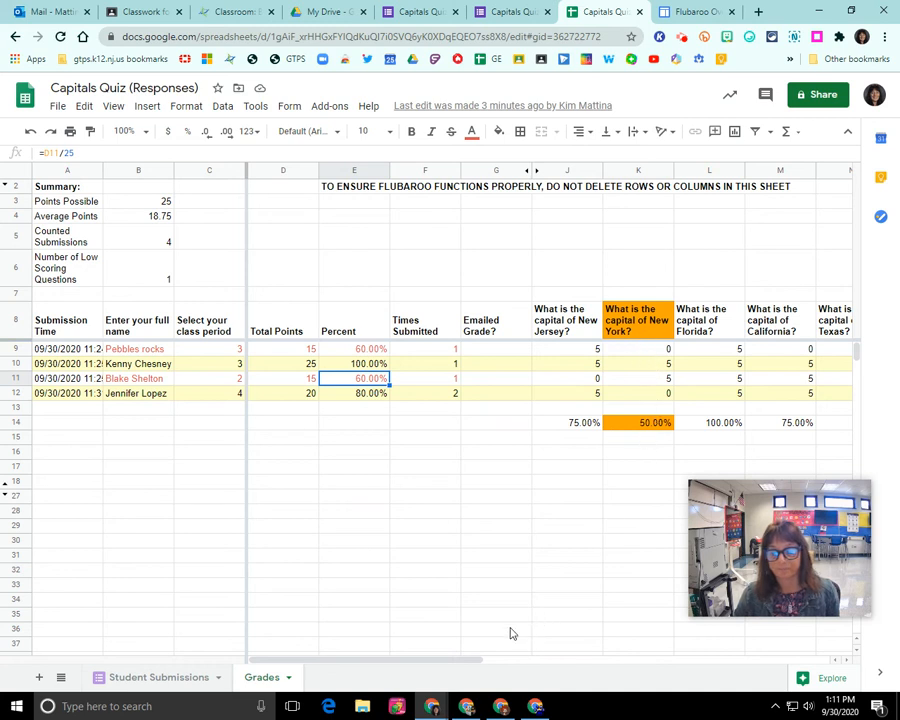
pyautogui.moveTo(452, 659); pyautogui.dragTo(520, 657)
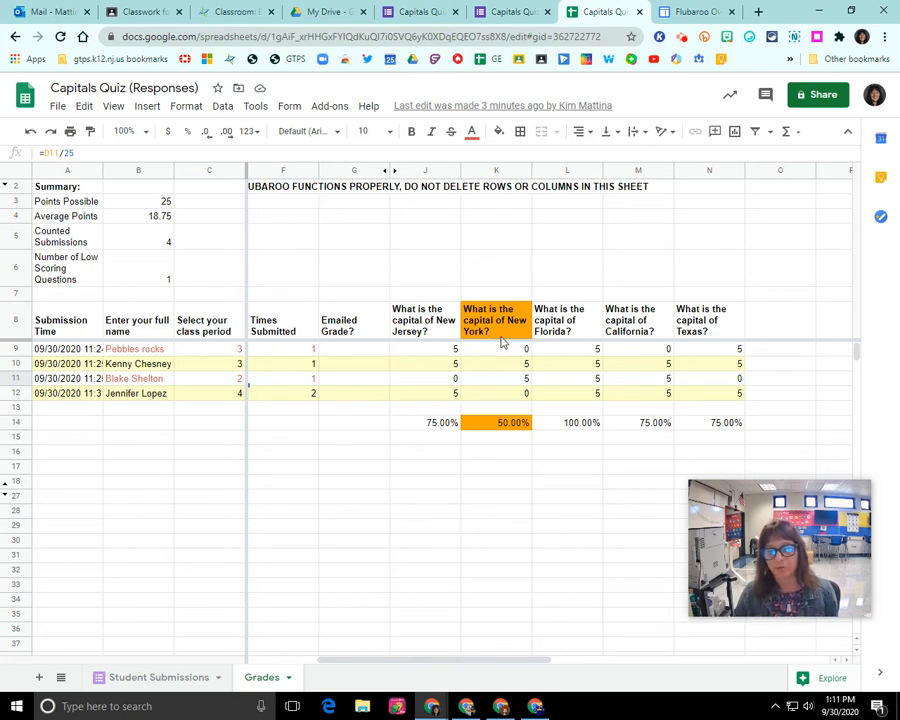
pyautogui.moveTo(434, 656); pyautogui.dragTo(344, 645)
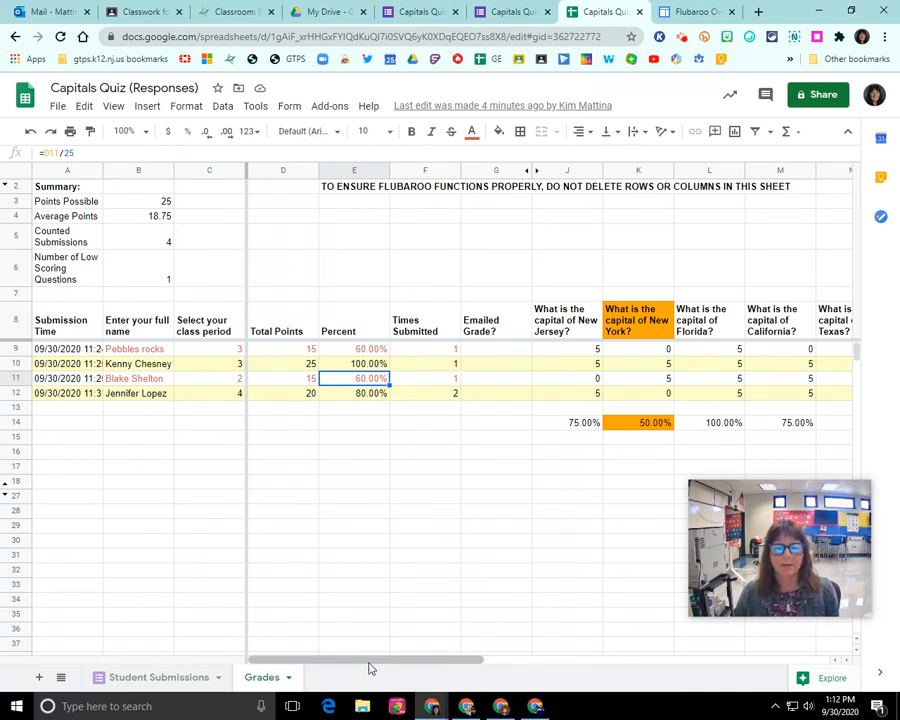
# Step: Open Flubaroo's Share Grades settings to review the options and close them without sharing
pyautogui.click(322, 108)
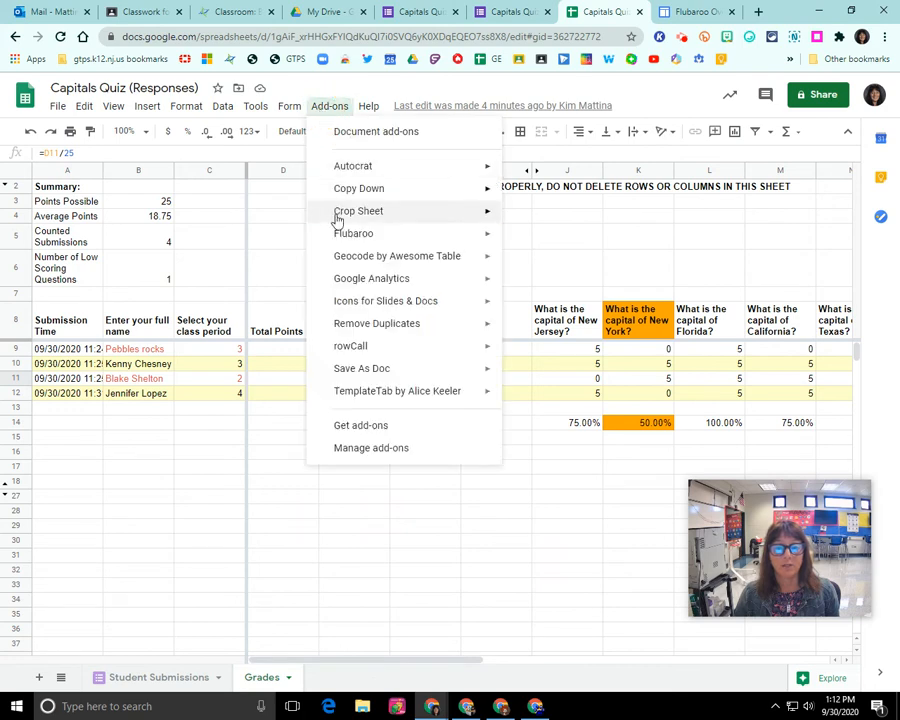
pyautogui.moveTo(337, 236)
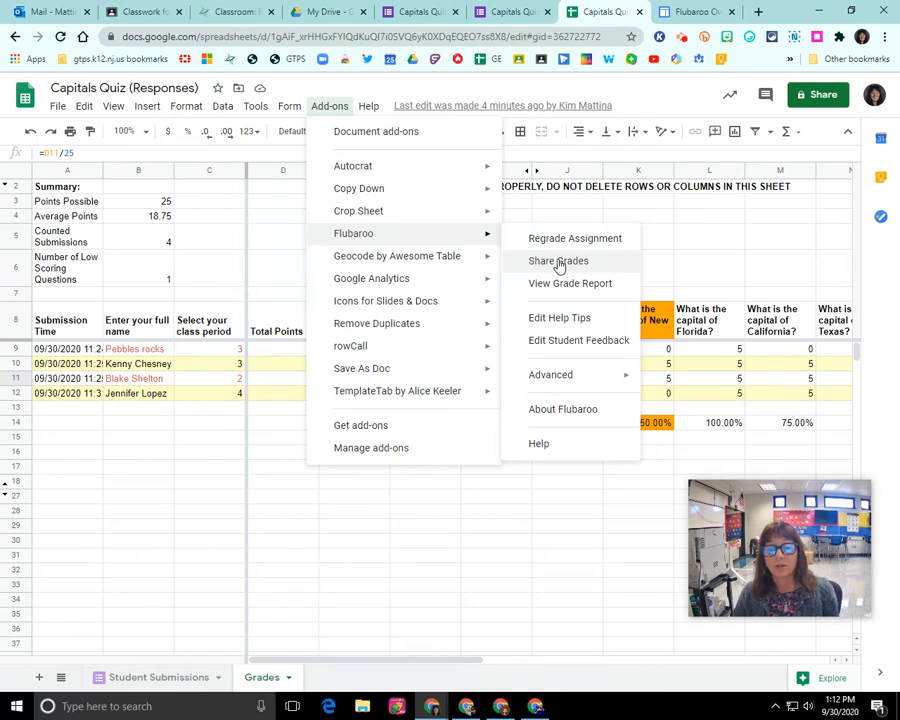
pyautogui.click(559, 262)
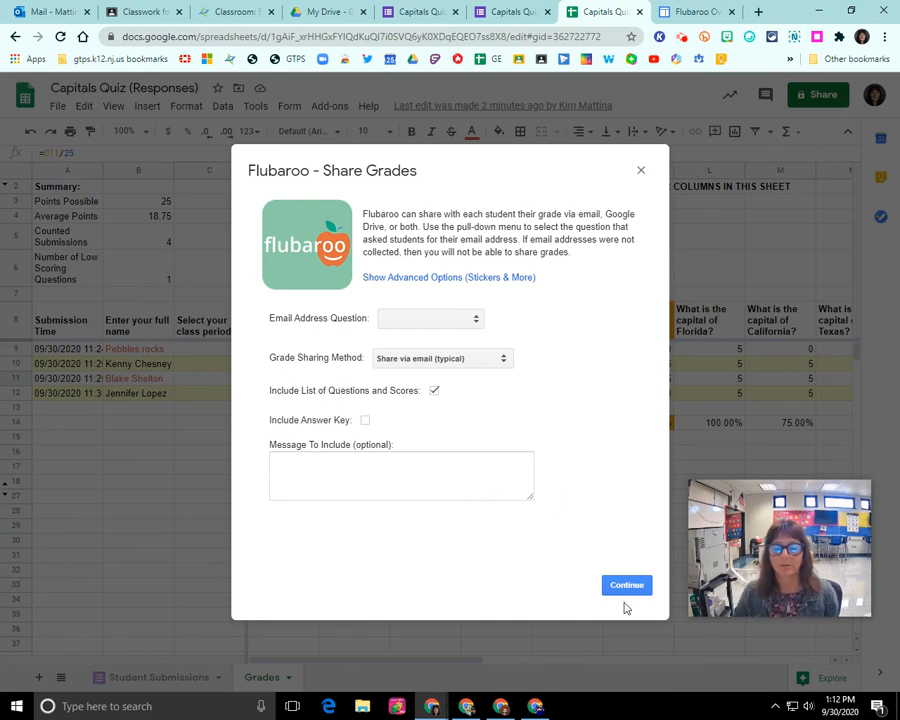
pyautogui.click(641, 172)
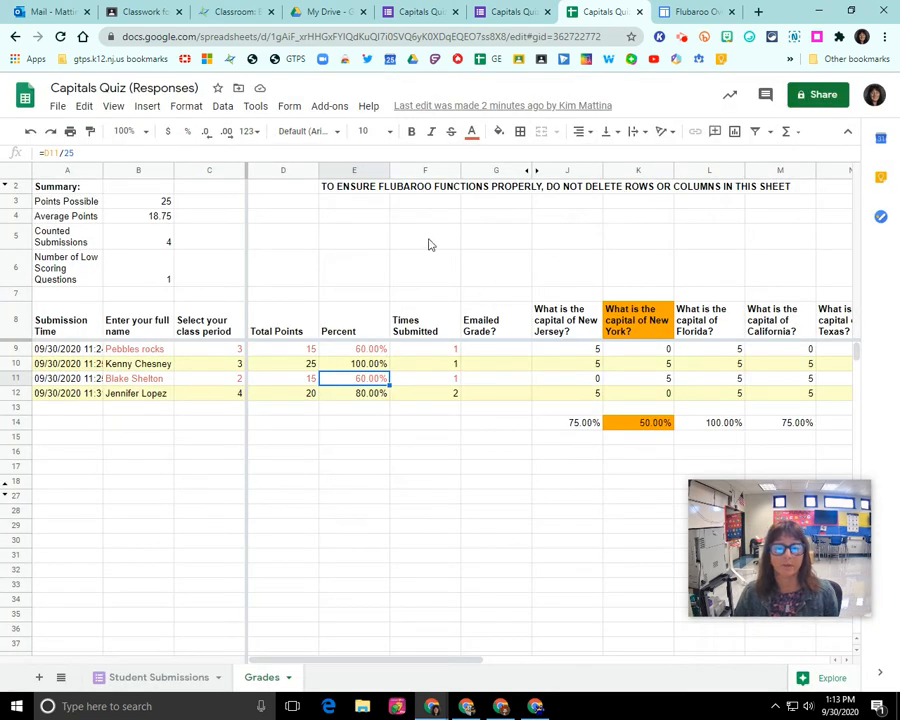
pyautogui.click(329, 105)
pyautogui.moveTo(389, 237)
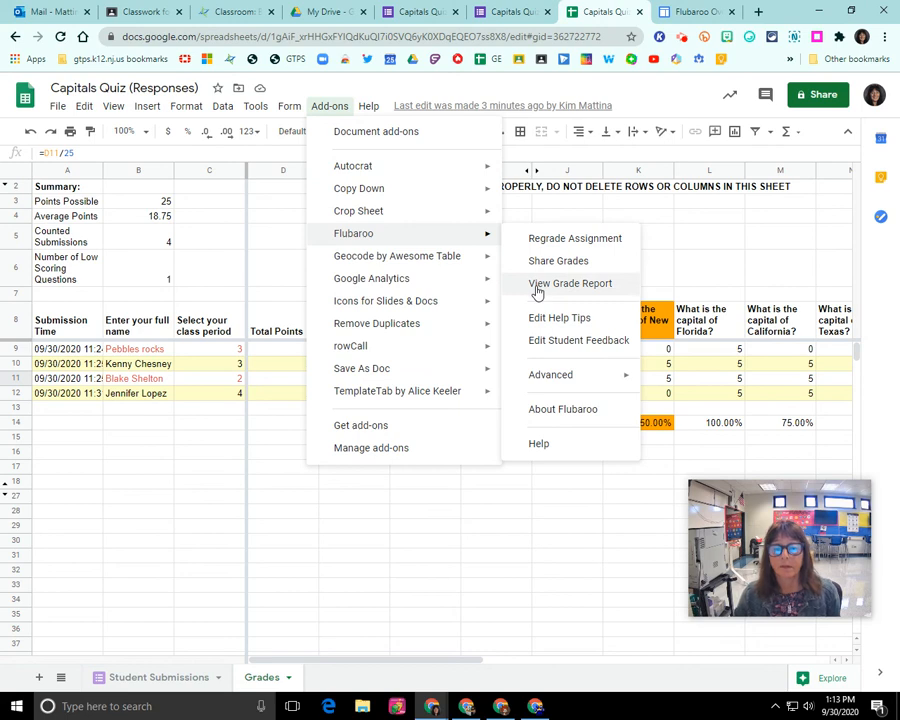
pyautogui.moveTo(552, 380)
pyautogui.moveTo(738, 512); pyautogui.dragTo(728, 565)
pyautogui.click(325, 108)
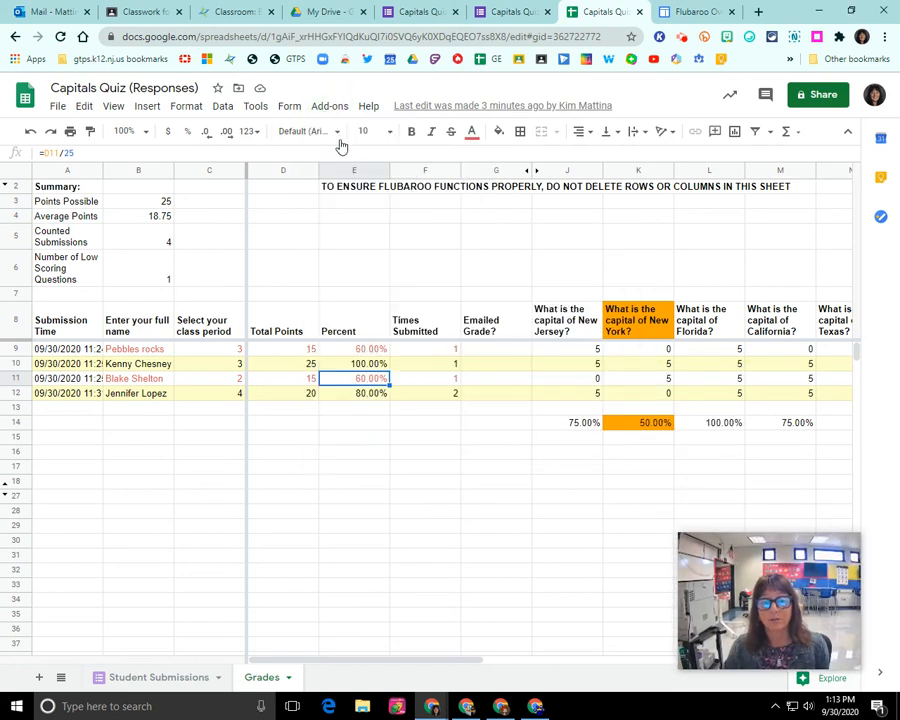
pyautogui.click(325, 106)
pyautogui.moveTo(356, 234)
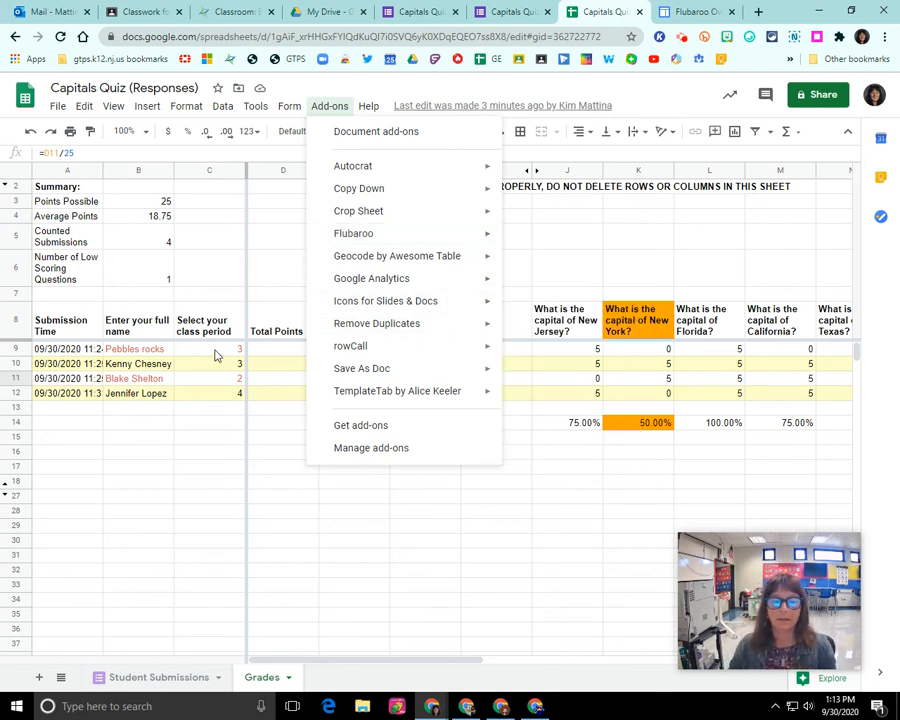
pyautogui.click(266, 484)
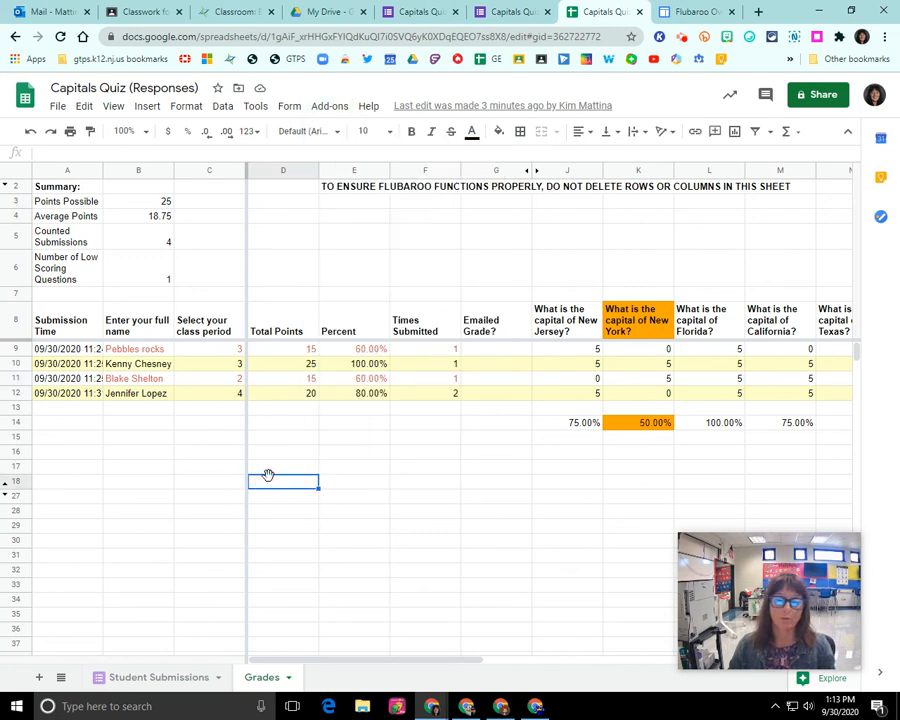